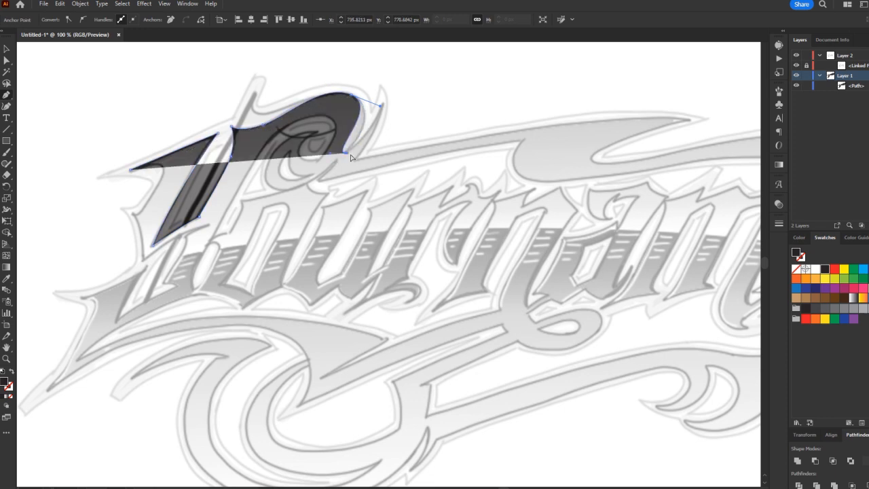
Step: Continue the Pen outline around the spike beside the Y's curl and along the upper swash's top edge to its first pointed tip
{"action": "left_click_drag", "start_coordinate": [383, 104], "coordinate": [389, 75]}
{"action": "left_click", "coordinate": [383, 104]}
{"action": "left_click_drag", "start_coordinate": [356, 160], "coordinate": [338, 190]}
{"action": "left_click", "coordinate": [355, 160]}
{"action": "left_click_drag", "start_coordinate": [689, 121], "coordinate": [730, 141]}
{"action": "left_click", "coordinate": [651, 120]}
{"action": "left_click_drag", "start_coordinate": [561, 151], "coordinate": [534, 172]}
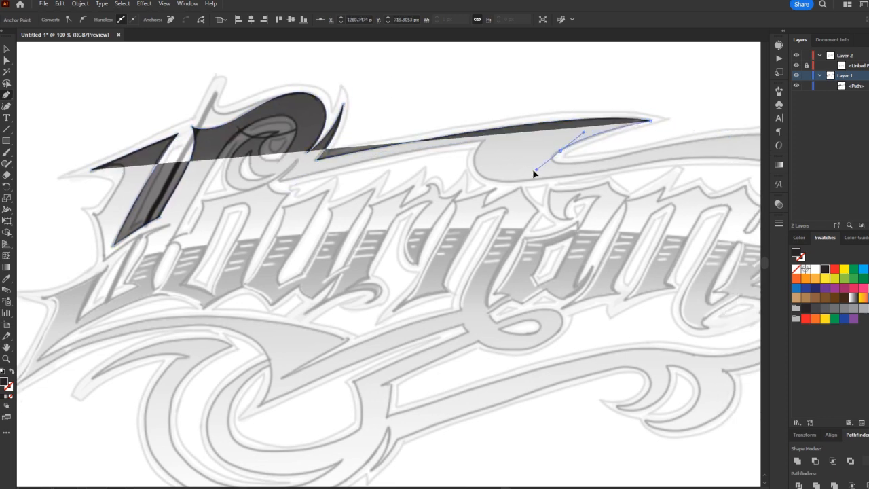
Step: Trace the upper swash's top edge past the notch and around its far bend to the pointed tail
{"action": "left_click_drag", "start_coordinate": [632, 153], "coordinate": [647, 150]}
{"action": "left_click_drag", "start_coordinate": [504, 165], "coordinate": [213, 196]}
{"action": "left_click_drag", "start_coordinate": [598, 172], "coordinate": [648, 197]}
{"action": "left_click_drag", "start_coordinate": [597, 245], "coordinate": [582, 253]}
{"action": "left_click", "coordinate": [656, 241]}
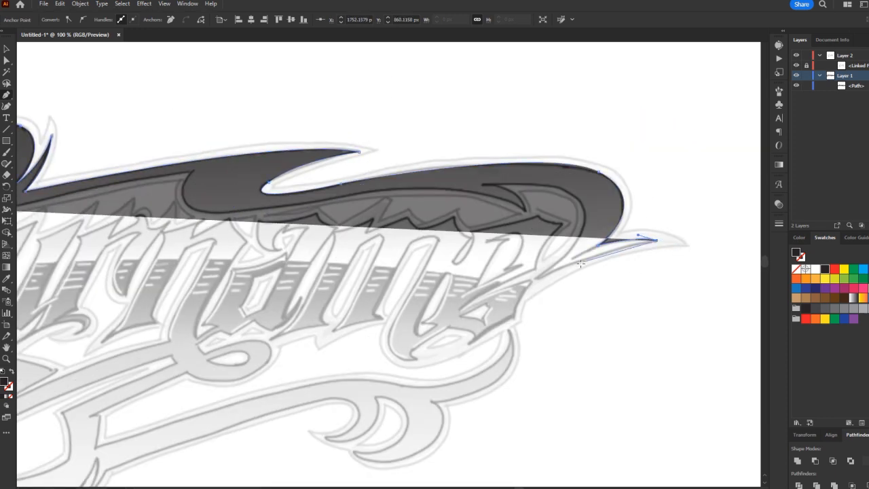
Step: Trace the inner edge of the upper swash's end bend, including the lower tip and the small curved spur
{"action": "left_click_drag", "start_coordinate": [536, 278], "coordinate": [555, 276]}
{"action": "left_click_drag", "start_coordinate": [483, 184], "coordinate": [417, 188]}
{"action": "left_click", "coordinate": [484, 184]}
{"action": "left_click_drag", "start_coordinate": [525, 211], "coordinate": [535, 243]}
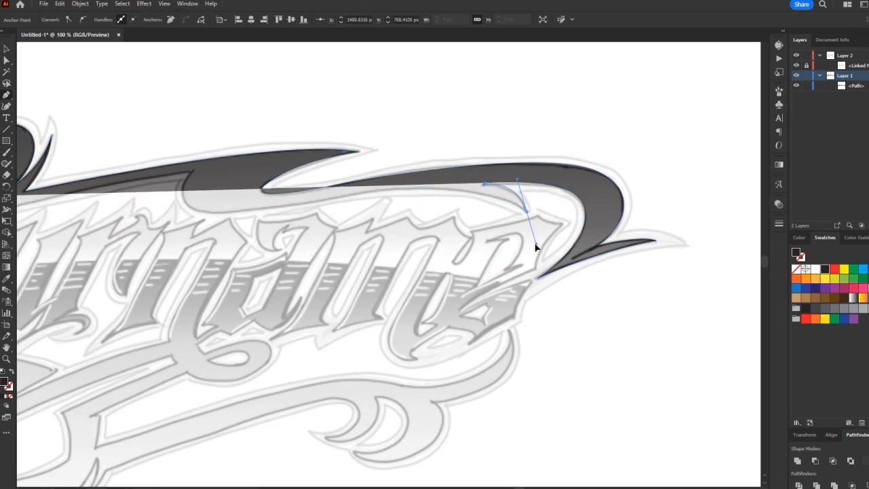
{"action": "left_click", "coordinate": [525, 211]}
Step: Trace the underside of the upper swash back around its rounded bulb and along the thin band toward the Y
{"action": "left_click_drag", "start_coordinate": [410, 189], "coordinate": [314, 194]}
{"action": "left_click_drag", "start_coordinate": [220, 213], "coordinate": [144, 216]}
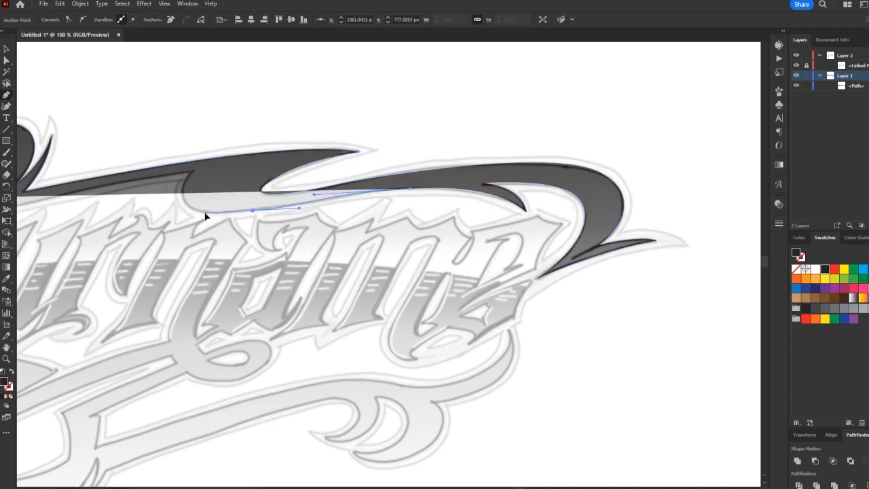
{"action": "left_click_drag", "start_coordinate": [193, 170], "coordinate": [213, 130]}
{"action": "key", "text": "ctrl+z"}
{"action": "left_click_drag", "start_coordinate": [193, 207], "coordinate": [147, 189]}
{"action": "left_click_drag", "start_coordinate": [192, 207], "coordinate": [177, 196]}
{"action": "left_click_drag", "start_coordinate": [195, 168], "coordinate": [333, 177]}
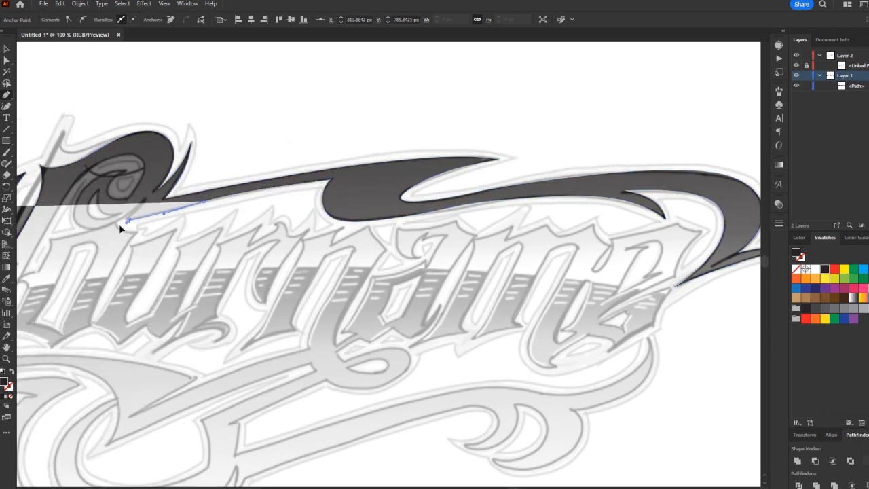
Step: Trace the Y's spiral curl along its outer bottom, hooked inner tips and the inner opening
{"action": "left_click_drag", "start_coordinate": [78, 260], "coordinate": [232, 249]}
{"action": "left_click", "coordinate": [348, 221], "text": "ctrl"}
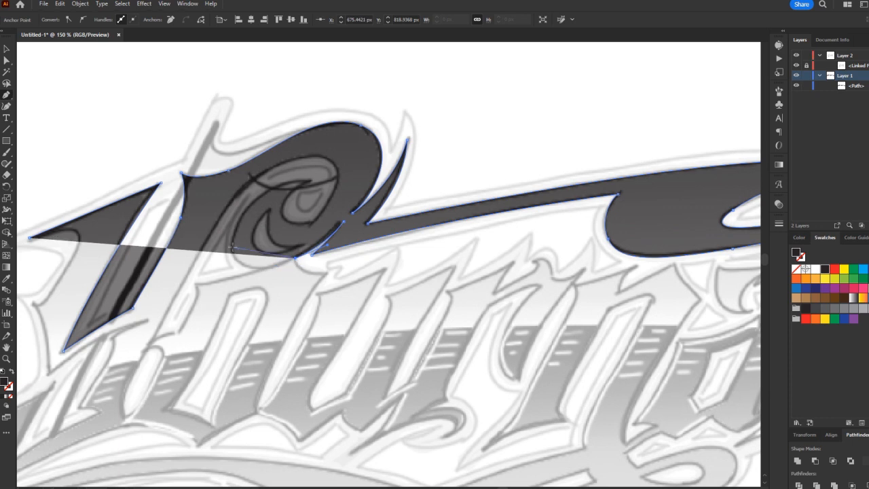
{"action": "left_click_drag", "start_coordinate": [309, 180], "coordinate": [277, 226]}
{"action": "left_click", "coordinate": [310, 222]}
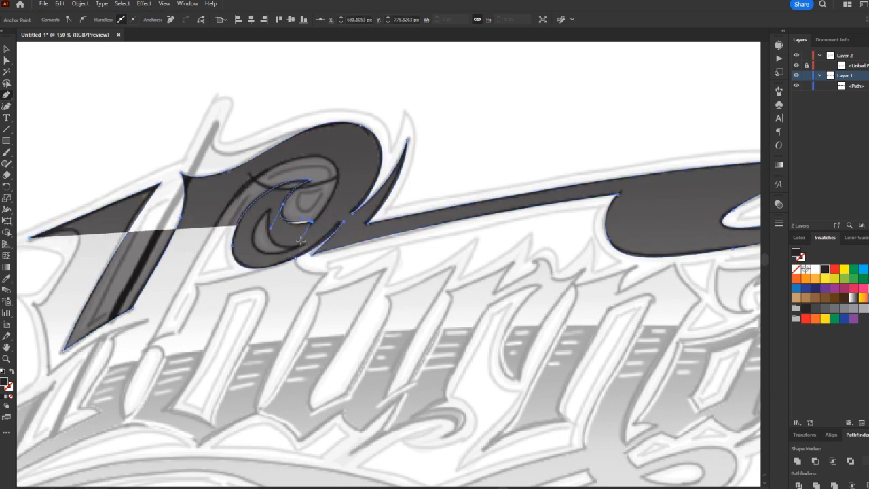
{"action": "left_click", "coordinate": [303, 231]}
{"action": "left_click_drag", "start_coordinate": [336, 189], "coordinate": [344, 155]}
{"action": "left_click_drag", "start_coordinate": [292, 158], "coordinate": [259, 165]}
Step: Trace the far edge of the Y's main stem from the curl down to its base
{"action": "left_click_drag", "start_coordinate": [216, 224], "coordinate": [198, 251]}
{"action": "left_click_drag", "start_coordinate": [160, 327], "coordinate": [151, 338]}
{"action": "left_click_drag", "start_coordinate": [151, 339], "coordinate": [257, 260]}
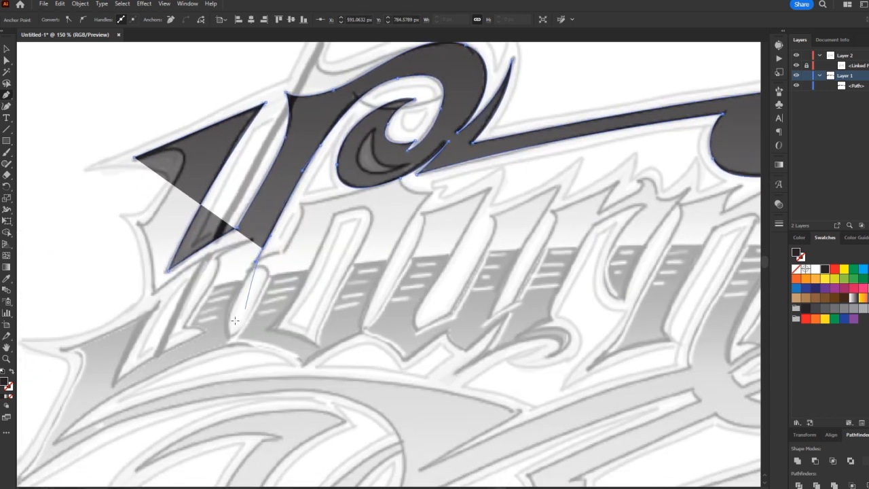
{"action": "left_click_drag", "start_coordinate": [229, 309], "coordinate": [226, 317]}
{"action": "left_click_drag", "start_coordinate": [230, 335], "coordinate": [238, 334]}
Step: Trace the Y's base out to the lower leg and back along the swash's top edge around the wedge tip to its notch
{"action": "left_click_drag", "start_coordinate": [139, 389], "coordinate": [272, 318]}
{"action": "left_click_drag", "start_coordinate": [190, 370], "coordinate": [147, 415]}
{"action": "left_click", "coordinate": [190, 370]}
{"action": "left_click_drag", "start_coordinate": [390, 307], "coordinate": [525, 295]}
{"action": "left_click", "coordinate": [654, 339]}
{"action": "left_click", "coordinate": [650, 343]}
{"action": "left_click_drag", "start_coordinate": [552, 398], "coordinate": [547, 404]}
{"action": "left_click_drag", "start_coordinate": [712, 339], "coordinate": [283, 334]}
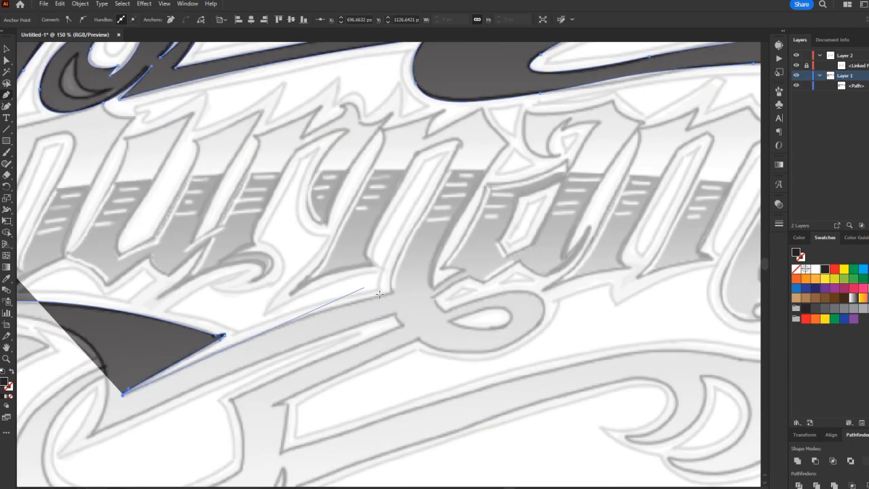
Step: Trace the swash band's upper edge to the base of the n, and undo the attempted return along its underside
{"action": "left_click_drag", "start_coordinate": [494, 272], "coordinate": [498, 268]}
{"action": "left_click", "coordinate": [392, 294]}
{"action": "left_click", "coordinate": [394, 315]}
{"action": "left_click_drag", "start_coordinate": [89, 435], "coordinate": [252, 374]}
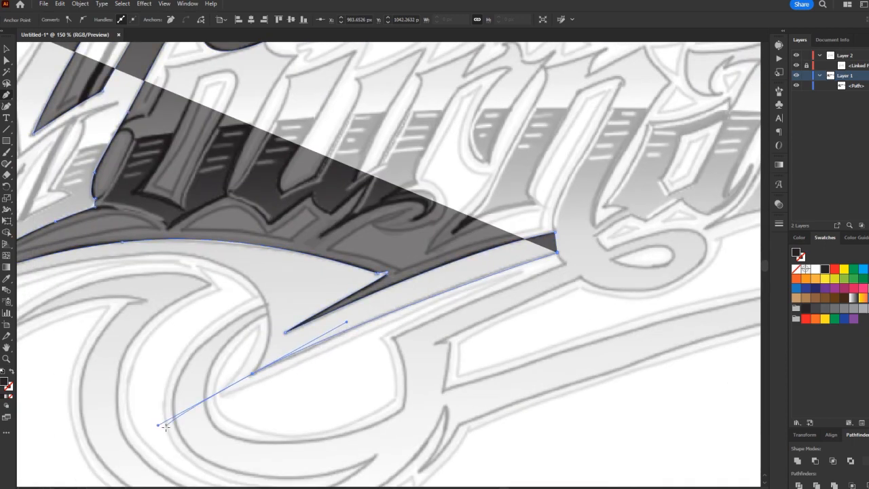
{"action": "key", "text": "ctrl+z"}
Step: Trace the inner opening of the n from the second stem's edge over the top and down to the first stem's foot
{"action": "left_click_drag", "start_coordinate": [619, 88], "coordinate": [521, 169]}
{"action": "left_click_drag", "start_coordinate": [466, 274], "coordinate": [483, 252]}
{"action": "left_click", "coordinate": [526, 161]}
{"action": "left_click_drag", "start_coordinate": [476, 173], "coordinate": [457, 179]}
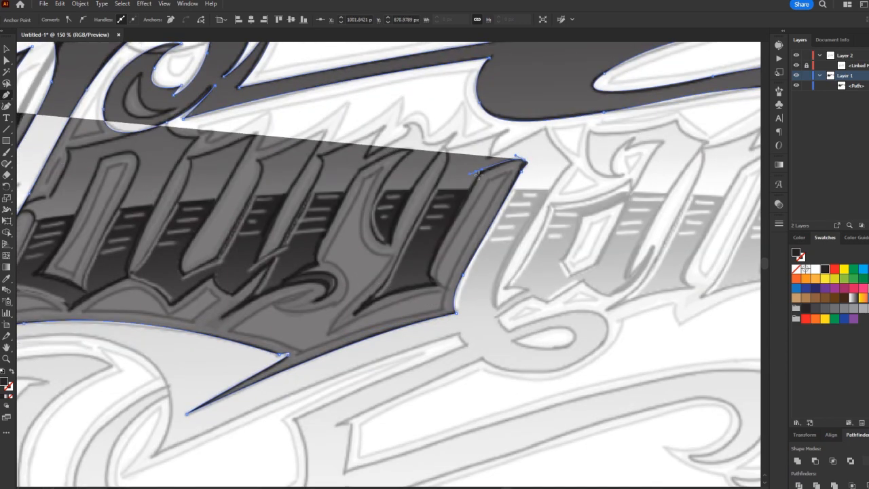
{"action": "left_click", "coordinate": [476, 173]}
{"action": "left_click_drag", "start_coordinate": [447, 232], "coordinate": [439, 247]}
{"action": "left_click_drag", "start_coordinate": [436, 285], "coordinate": [447, 291]}
{"action": "left_click", "coordinate": [436, 285]}
Step: Trace the foot tip, outer edge and pointed top serifs of the n's first stem and shoulder
{"action": "left_click_drag", "start_coordinate": [374, 296], "coordinate": [363, 302]}
{"action": "left_click", "coordinate": [357, 314]}
{"action": "left_click_drag", "start_coordinate": [398, 258], "coordinate": [413, 232]}
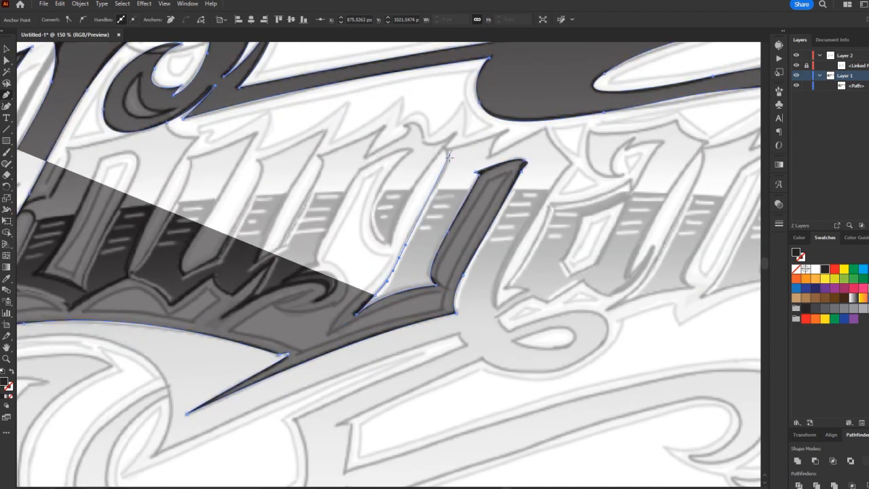
{"action": "left_click_drag", "start_coordinate": [447, 163], "coordinate": [449, 156]}
{"action": "left_click", "coordinate": [446, 149]}
{"action": "left_click", "coordinate": [510, 129]}
{"action": "left_click", "coordinate": [546, 128]}
Step: Trace the n's shoulder corner, the far edge of its second stem and the near side of the a
{"action": "left_click_drag", "start_coordinate": [572, 165], "coordinate": [594, 180]}
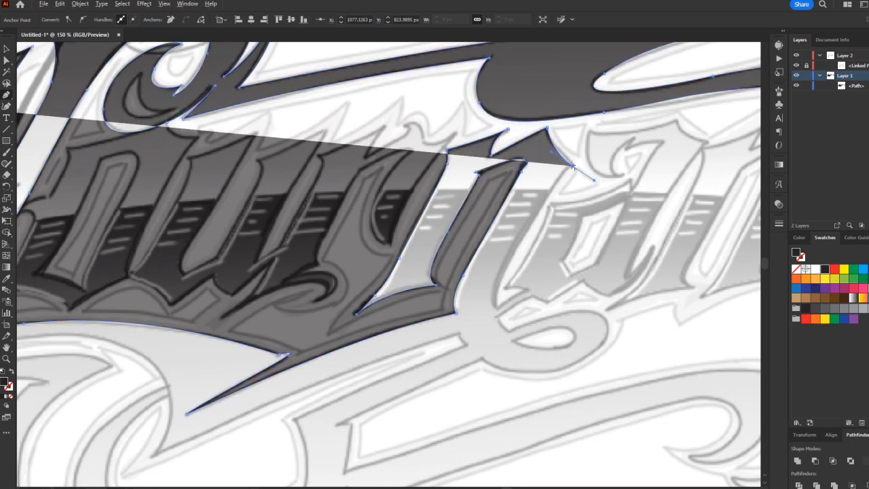
{"action": "left_click", "coordinate": [498, 308]}
{"action": "left_click_drag", "start_coordinate": [498, 307], "coordinate": [487, 294]}
{"action": "left_click", "coordinate": [530, 291]}
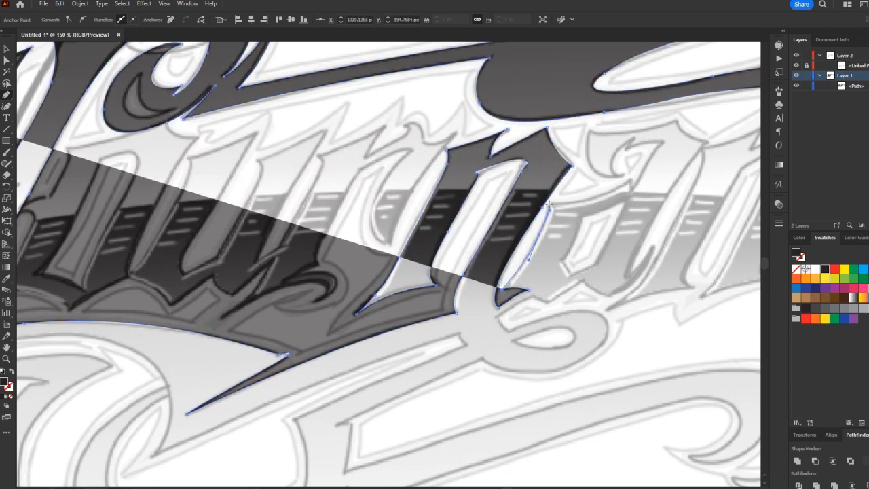
{"action": "left_click_drag", "start_coordinate": [548, 204], "coordinate": [549, 209]}
{"action": "left_click", "coordinate": [548, 204]}
Step: Trace the a's upper crossing stroke and the small hook inside its top
{"action": "left_click_drag", "start_coordinate": [631, 189], "coordinate": [650, 178]}
{"action": "left_click", "coordinate": [663, 143]}
{"action": "left_click", "coordinate": [634, 138]}
{"action": "left_click_drag", "start_coordinate": [626, 150], "coordinate": [611, 171]}
{"action": "left_click", "coordinate": [625, 173]}
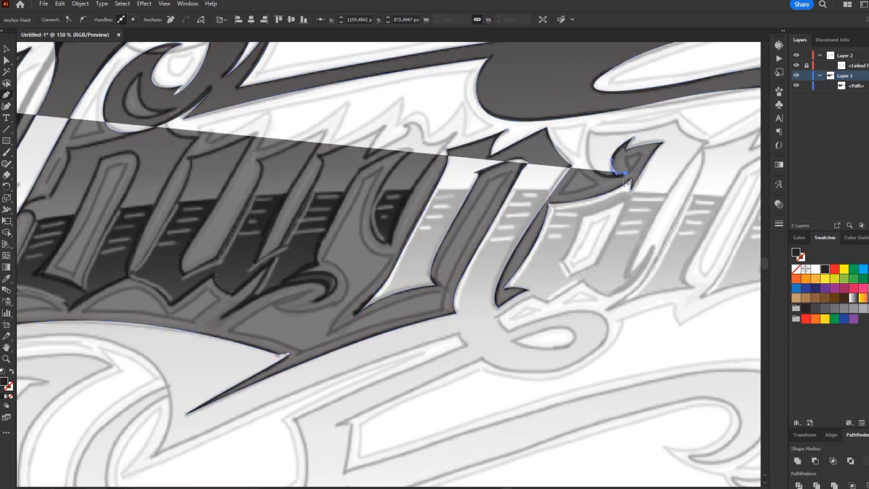
Step: Trace the a's top, outer stem and pointed base
{"action": "left_click", "coordinate": [676, 120]}
{"action": "left_click_drag", "start_coordinate": [708, 141], "coordinate": [729, 141]}
{"action": "left_click", "coordinate": [708, 141]}
{"action": "left_click", "coordinate": [630, 275]}
{"action": "mouse_move", "coordinate": [656, 216]}
{"action": "left_mouse_down"}
{"action": "mouse_move", "coordinate": [642, 249]}
{"action": "mouse_move", "coordinate": [671, 217]}
{"action": "left_mouse_up"}
{"action": "left_click", "coordinate": [653, 246]}
{"action": "left_click", "coordinate": [607, 295]}
{"action": "left_click_drag", "start_coordinate": [607, 295], "coordinate": [514, 334]}
{"action": "left_click", "coordinate": [582, 278]}
{"action": "left_click", "coordinate": [532, 296]}
Step: Trace the loop beneath the a and follow the lower swash's edge back to its inner corner
{"action": "left_click", "coordinate": [497, 317]}
{"action": "left_click", "coordinate": [509, 331]}
{"action": "left_click_drag", "start_coordinate": [602, 315], "coordinate": [627, 330]}
{"action": "left_click_drag", "start_coordinate": [579, 362], "coordinate": [567, 367]}
{"action": "left_click_drag", "start_coordinate": [482, 359], "coordinate": [442, 336]}
{"action": "left_click", "coordinate": [481, 358]}
{"action": "left_click", "coordinate": [343, 421]}
Step: Trace the lower swash's top edge out to the pointed tip beneath the e and back along the tip's underside
{"action": "scroll", "coordinate": [343, 420], "scroll_direction": "down", "scroll_amount": 1}
{"action": "scroll", "coordinate": [557, 320], "scroll_direction": "right", "scroll_amount": 5}
{"action": "left_click_drag", "start_coordinate": [556, 319], "coordinate": [623, 335]}
{"action": "left_click_drag", "start_coordinate": [709, 237], "coordinate": [701, 185]}
{"action": "left_click", "coordinate": [709, 237]}
{"action": "left_click_drag", "start_coordinate": [690, 316], "coordinate": [655, 347]}
{"action": "left_click", "coordinate": [595, 343]}
Step: Trace the outer crescent hanging from the lower swash, along both its outer and inner curves
{"action": "left_click_drag", "start_coordinate": [607, 390], "coordinate": [593, 430]}
{"action": "left_click_drag", "start_coordinate": [477, 419], "coordinate": [411, 386]}
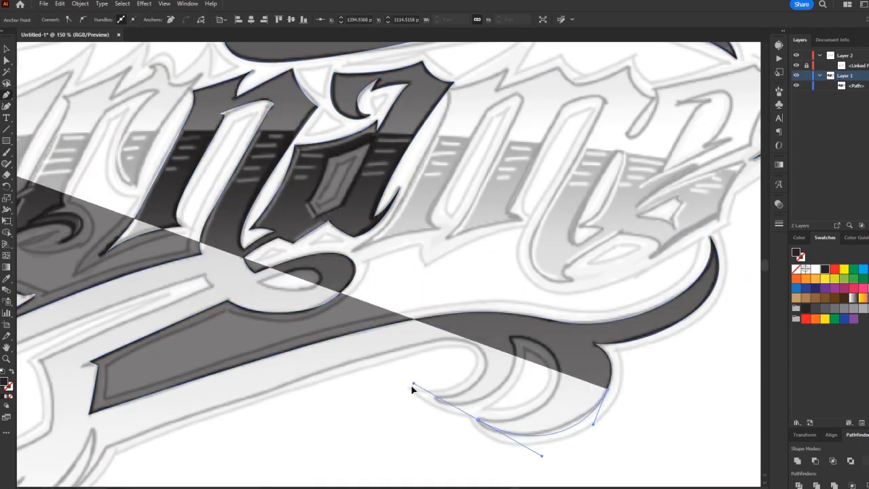
{"action": "left_click", "coordinate": [477, 420]}
{"action": "left_click_drag", "start_coordinate": [553, 394], "coordinate": [566, 365]}
{"action": "left_click_drag", "start_coordinate": [513, 336], "coordinate": [466, 334]}
{"action": "left_click", "coordinate": [513, 336]}
{"action": "left_click_drag", "start_coordinate": [503, 382], "coordinate": [485, 402]}
{"action": "left_click_drag", "start_coordinate": [435, 397], "coordinate": [421, 395]}
{"action": "key", "text": "ctrl+z"}
{"action": "key", "text": "ctrl+z"}
Step: Trace the inner crescent hook and the lower swash's underside back toward the large loop
{"action": "left_click_drag", "start_coordinate": [499, 384], "coordinate": [469, 415]}
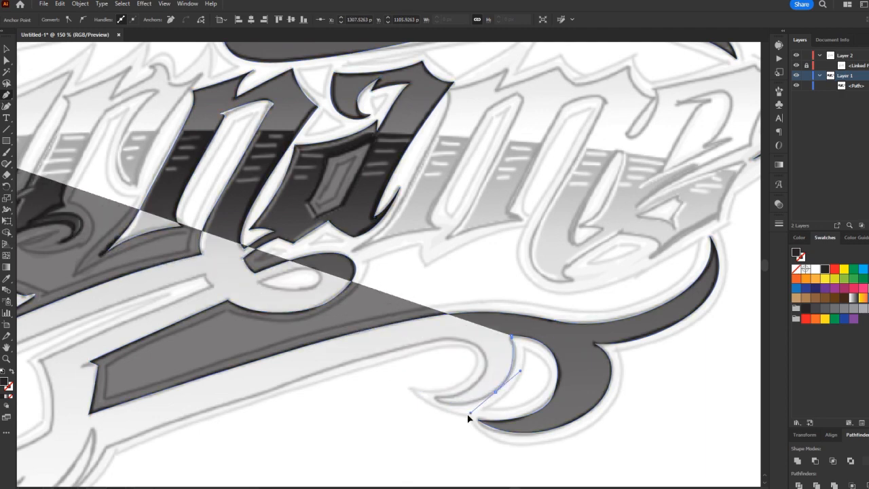
{"action": "left_click", "coordinate": [435, 397]}
{"action": "left_click_drag", "start_coordinate": [483, 363], "coordinate": [482, 337]}
{"action": "left_click_drag", "start_coordinate": [413, 345], "coordinate": [375, 356]}
{"action": "left_click_drag", "start_coordinate": [200, 414], "coordinate": [129, 445]}
Step: Trace the small spike at the start of the lower swash and begin the large loop's outer bottom curve
{"action": "left_click_drag", "start_coordinate": [128, 445], "coordinate": [224, 363]}
{"action": "key", "text": "ctrl+z"}
{"action": "left_click", "coordinate": [308, 332]}
{"action": "left_click_drag", "start_coordinate": [268, 379], "coordinate": [478, 331]}
{"action": "left_click_drag", "start_coordinate": [372, 382], "coordinate": [236, 414]}
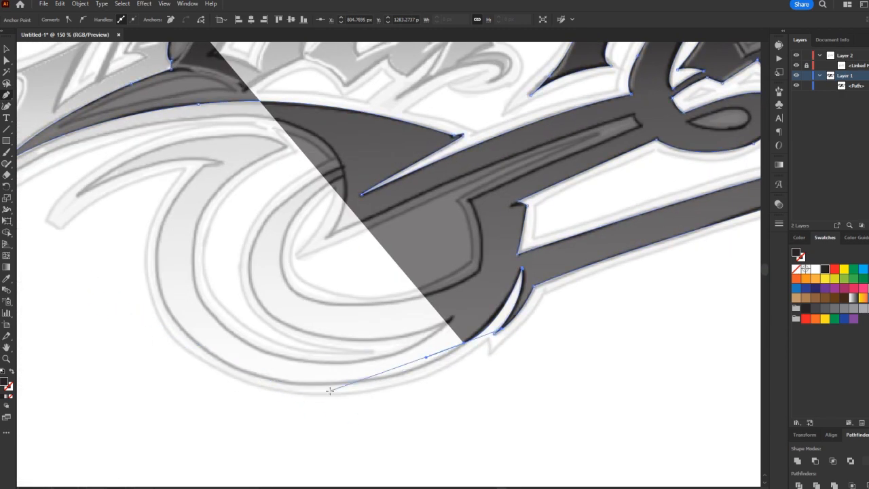
Step: Trace the large loop's outer side and its hooked tail to the pointed end
{"action": "left_click_drag", "start_coordinate": [157, 255], "coordinate": [173, 193]}
{"action": "left_click_drag", "start_coordinate": [204, 271], "coordinate": [343, 272]}
{"action": "left_click_drag", "start_coordinate": [345, 210], "coordinate": [366, 162]}
{"action": "left_click", "coordinate": [428, 147]}
Step: Trace the inner ring of the large loop along both curves up to the corner of the connecting stem
{"action": "left_click_drag", "start_coordinate": [467, 335], "coordinate": [389, 321]}
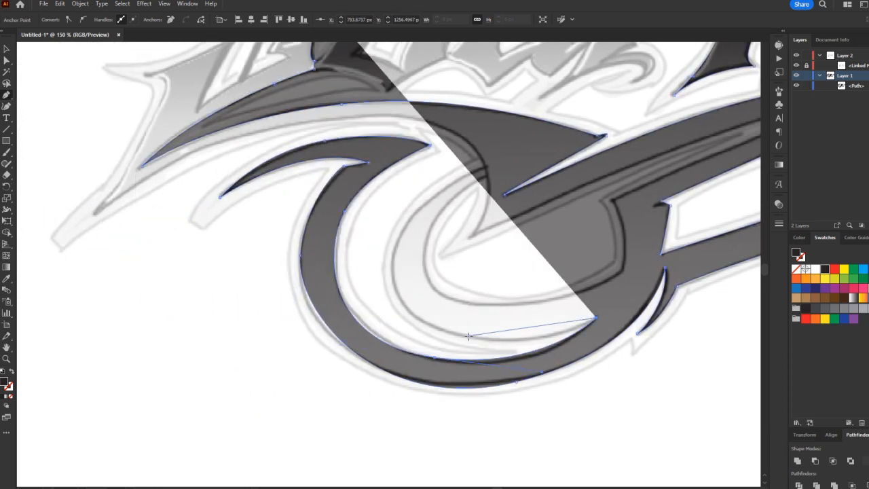
{"action": "left_click_drag", "start_coordinate": [414, 214], "coordinate": [456, 165]}
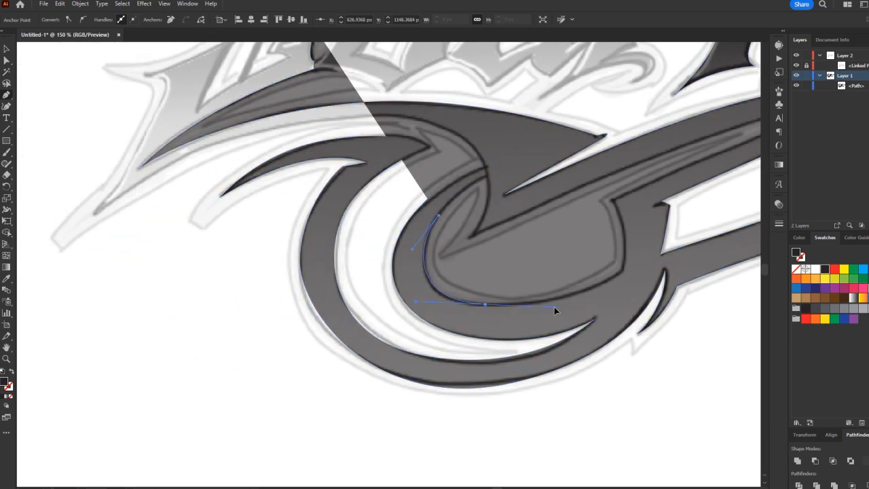
{"action": "left_click_drag", "start_coordinate": [611, 200], "coordinate": [641, 222]}
{"action": "left_click_drag", "start_coordinate": [691, 172], "coordinate": [453, 228]}
{"action": "left_click", "coordinate": [374, 258]}
Step: Trace the central swash band's end and underside to its pointed tip and curve around the wedge
{"action": "left_click", "coordinate": [549, 185]}
{"action": "left_click", "coordinate": [540, 174]}
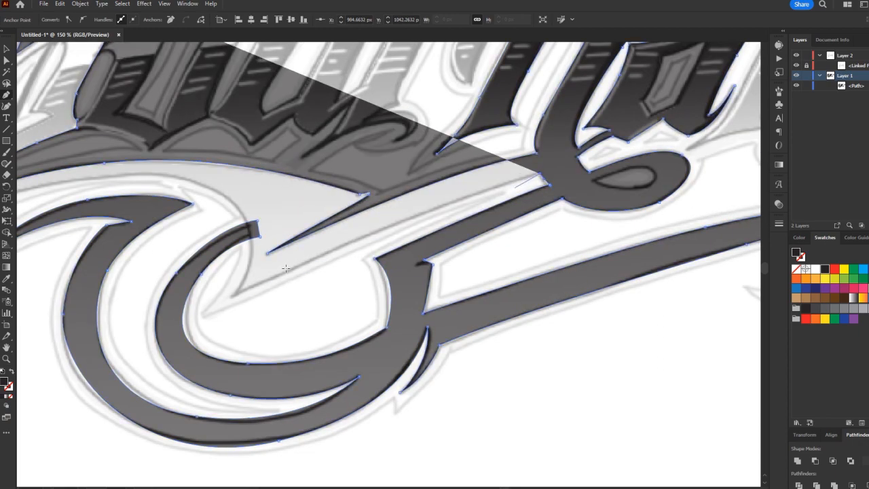
{"action": "left_click_drag", "start_coordinate": [235, 295], "coordinate": [125, 353]}
{"action": "left_click", "coordinate": [235, 295]}
{"action": "left_click_drag", "start_coordinate": [224, 196], "coordinate": [611, 195]}
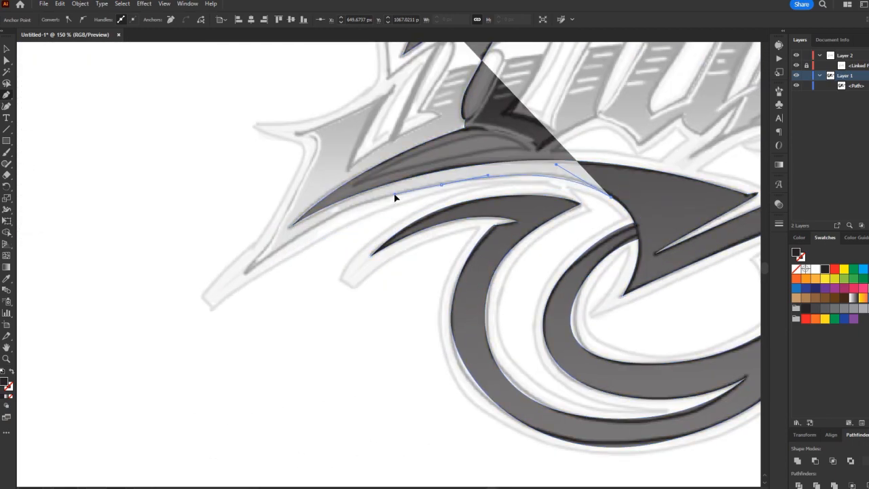
Step: Trace the long pointed tail of the Y's lower leg and the leg's outer corner and top edge
{"action": "left_click_drag", "start_coordinate": [246, 273], "coordinate": [260, 249]}
{"action": "left_click", "coordinate": [316, 144]}
{"action": "left_click", "coordinate": [297, 133]}
{"action": "left_click", "coordinate": [370, 107]}
{"action": "left_click", "coordinate": [391, 86]}
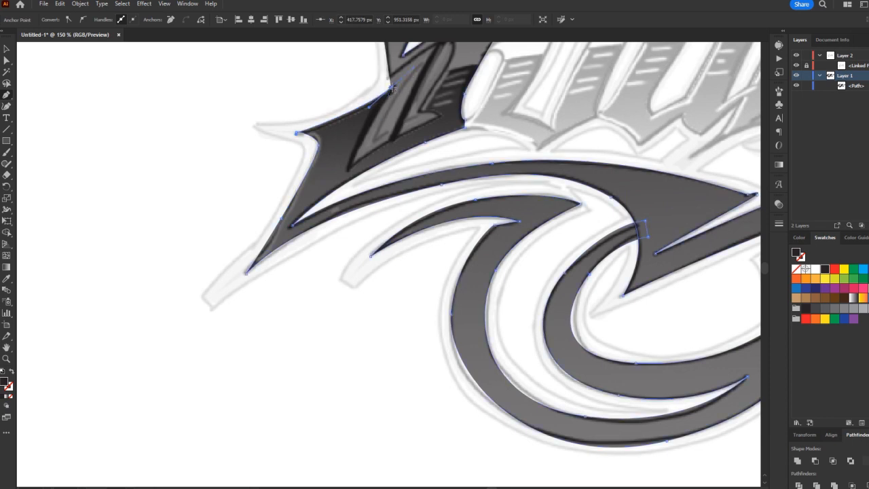
Step: Trace the inner notch of the Y's lower leg and the thin cut across its stem
{"action": "left_click", "coordinate": [442, 115]}
{"action": "left_click_drag", "start_coordinate": [441, 116], "coordinate": [366, 214]}
{"action": "left_click", "coordinate": [420, 112]}
{"action": "left_click_drag", "start_coordinate": [391, 188], "coordinate": [400, 164]}
{"action": "left_click", "coordinate": [397, 147]}
{"action": "left_click", "coordinate": [436, 127]}
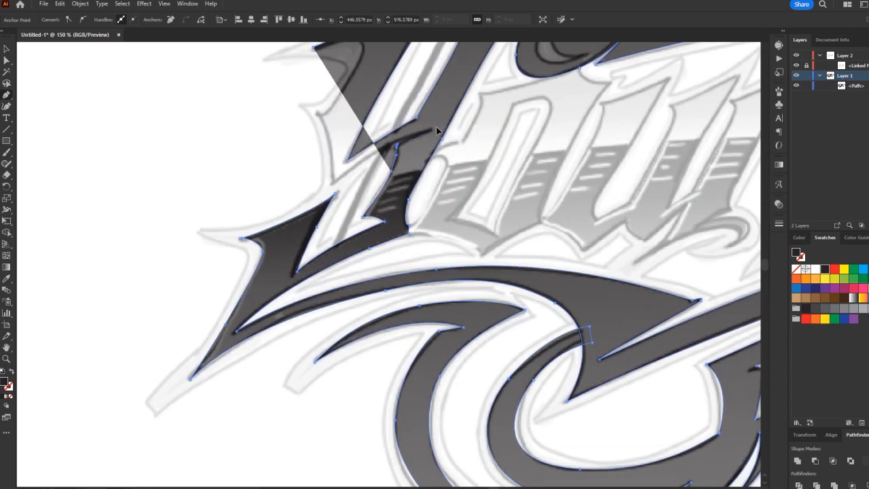
Step: Trace the Y's outer side and upper hook to close the main lettering outline
{"action": "left_click_drag", "start_coordinate": [332, 182], "coordinate": [274, 234]}
{"action": "left_click_drag", "start_coordinate": [300, 91], "coordinate": [267, 234]}
{"action": "left_click_drag", "start_coordinate": [279, 250], "coordinate": [296, 256]}
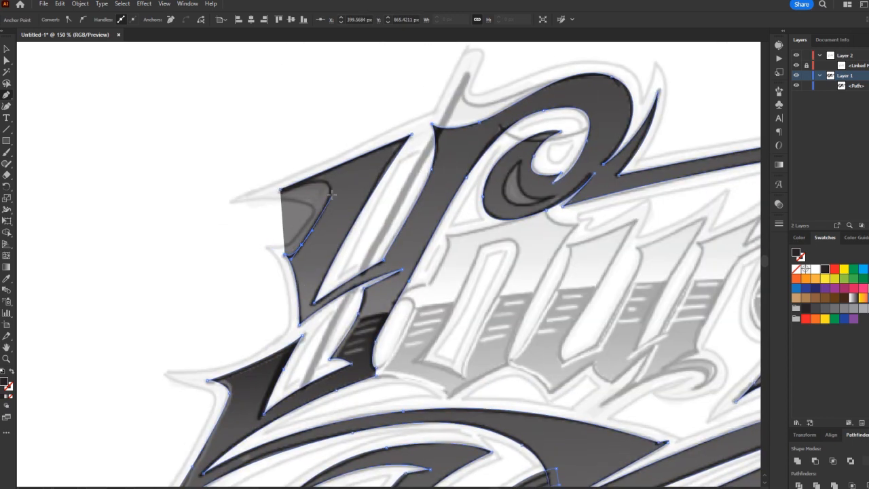
{"action": "left_click_drag", "start_coordinate": [332, 194], "coordinate": [229, 207]}
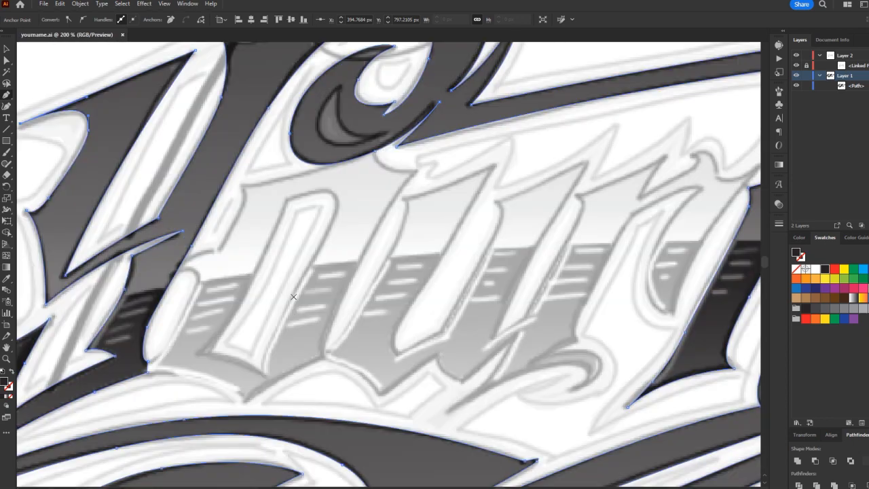
Step: Trace the outer outline of the o as a separate path
{"action": "left_click", "coordinate": [237, 184]}
{"action": "left_click_drag", "start_coordinate": [373, 148], "coordinate": [404, 129]}
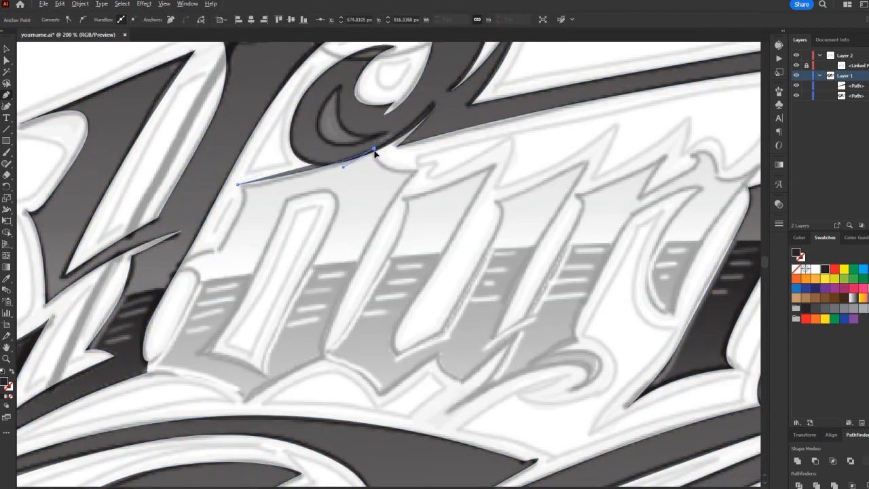
{"action": "left_click", "coordinate": [323, 348]}
{"action": "left_click", "coordinate": [245, 399]}
{"action": "left_click_drag", "start_coordinate": [155, 370], "coordinate": [88, 367]}
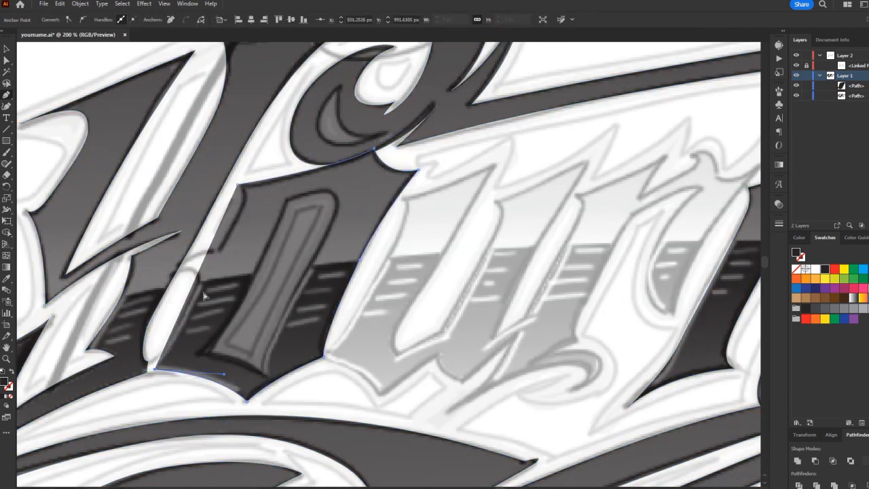
{"action": "left_click", "coordinate": [143, 374]}
Step: Start a new path for the "ur" letters by tracing the u's first top edge, inner gap and second stem's top edge
{"action": "scroll", "coordinate": [344, 272], "scroll_direction": "right", "scroll_amount": 3}
{"action": "left_click", "coordinate": [294, 209]}
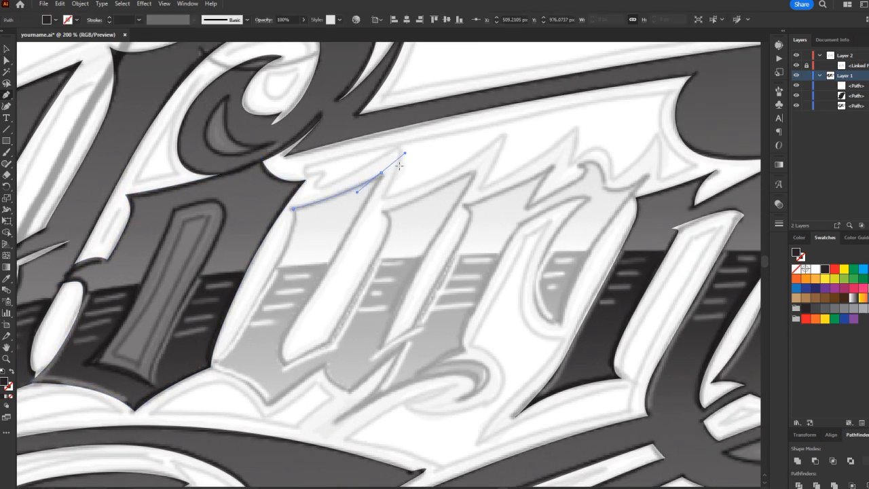
{"action": "mouse_move", "coordinate": [380, 174]}
{"action": "left_mouse_down"}
{"action": "mouse_move", "coordinate": [370, 206]}
{"action": "mouse_move", "coordinate": [384, 213]}
{"action": "left_mouse_up"}
{"action": "left_click", "coordinate": [285, 365]}
{"action": "left_click", "coordinate": [330, 341]}
{"action": "left_click", "coordinate": [384, 212]}
{"action": "left_click", "coordinate": [473, 173]}
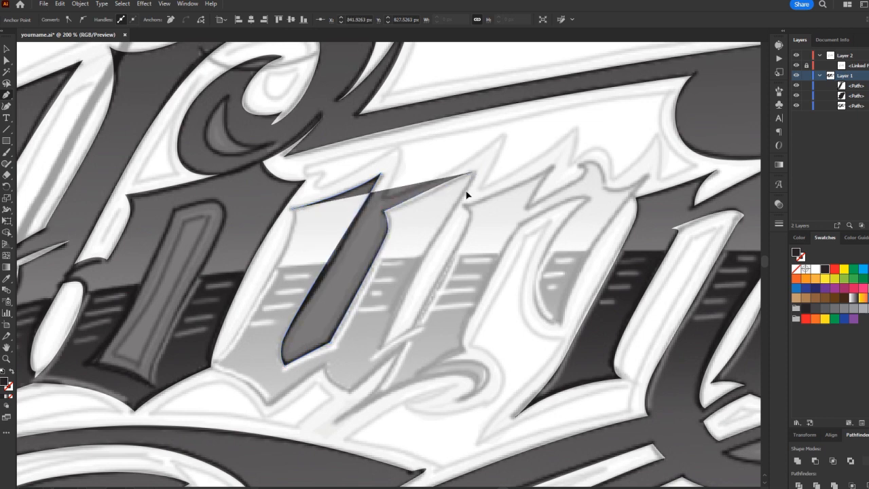
Step: Trace the narrow gap between the u and the r and the r's slanted top edge
{"action": "left_click", "coordinate": [383, 348]}
{"action": "left_click", "coordinate": [415, 326]}
{"action": "left_click_drag", "start_coordinate": [468, 227], "coordinate": [462, 203]}
{"action": "left_click", "coordinate": [529, 196]}
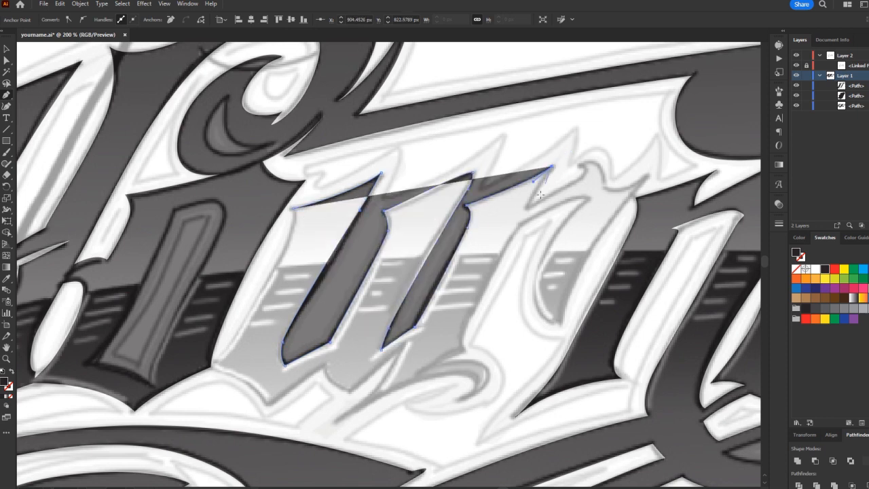
Step: Trace the r's curled upper hook, its pointed right corner and both sides of its hanging arm
{"action": "left_click", "coordinate": [584, 168]}
{"action": "left_click_drag", "start_coordinate": [648, 173], "coordinate": [669, 150]}
{"action": "left_click", "coordinate": [617, 212]}
{"action": "left_click", "coordinate": [562, 324]}
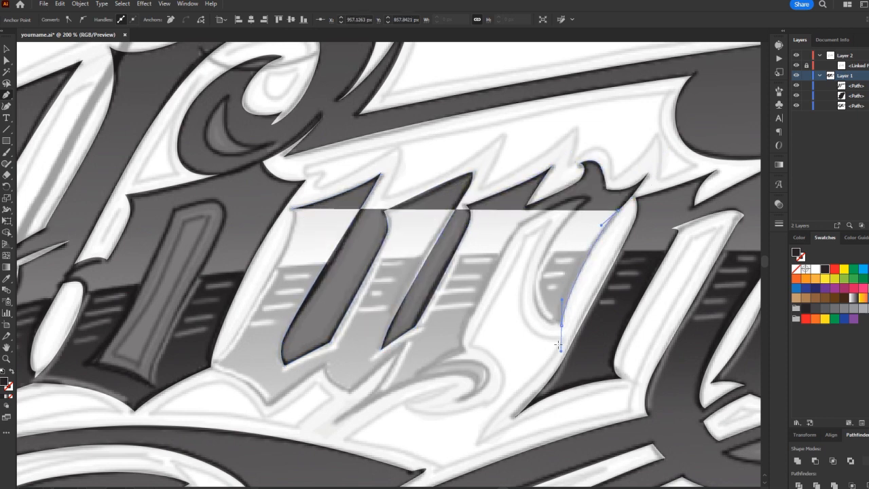
{"action": "left_click", "coordinate": [542, 260]}
{"action": "left_click_drag", "start_coordinate": [589, 198], "coordinate": [521, 229]}
Step: Trace the right side of the r's stem, its curled foot and the pointed tail below it
{"action": "left_click", "coordinate": [521, 229]}
{"action": "left_click", "coordinate": [480, 294]}
{"action": "left_click", "coordinate": [464, 351]}
{"action": "left_click", "coordinate": [431, 367]}
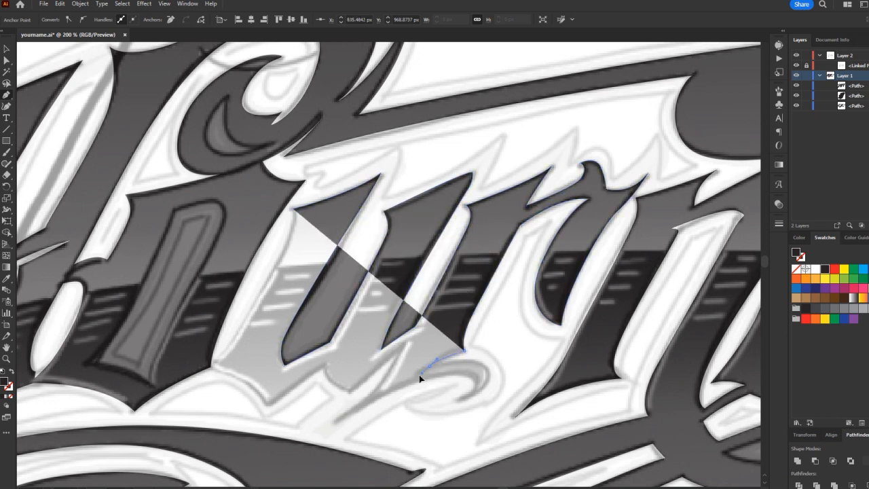
{"action": "left_click_drag", "start_coordinate": [458, 397], "coordinate": [475, 375]}
{"action": "left_click_drag", "start_coordinate": [337, 422], "coordinate": [295, 456]}
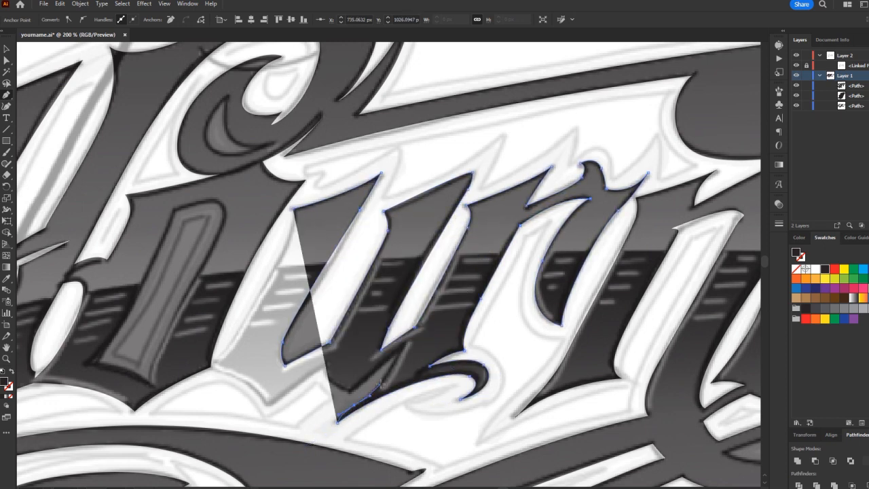
Step: Trace the lower edges of the r and u and the u's outer side to close the "ur" outline
{"action": "left_click", "coordinate": [366, 372]}
{"action": "left_click", "coordinate": [349, 390]}
{"action": "left_click", "coordinate": [324, 368]}
{"action": "left_click", "coordinate": [266, 404]}
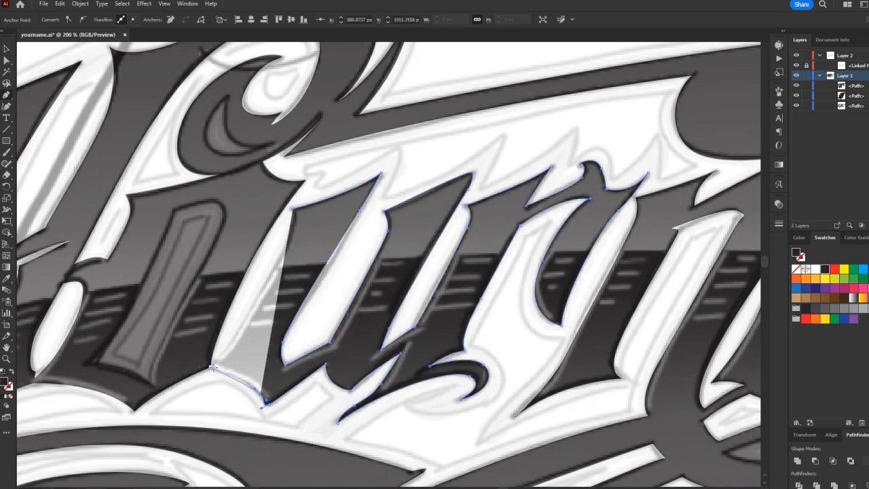
{"action": "left_click", "coordinate": [218, 358]}
{"action": "left_click", "coordinate": [292, 215]}
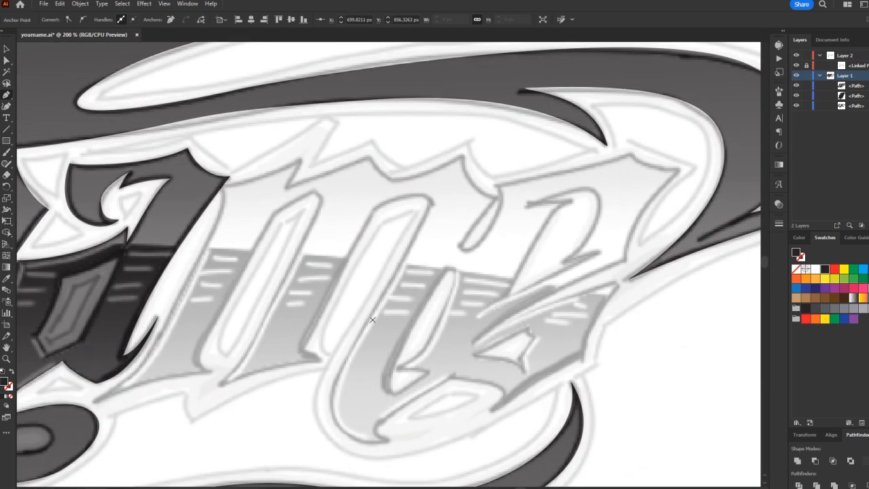
Step: Trace the m's jagged top edge and the teardrop gap between the m and the e as a new path
{"action": "left_click_drag", "start_coordinate": [301, 156], "coordinate": [284, 195]}
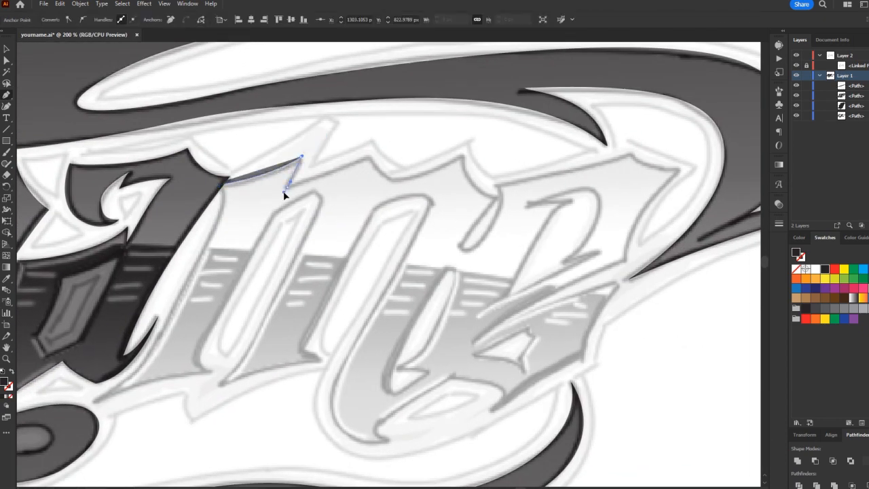
{"action": "left_click", "coordinate": [464, 156]}
{"action": "left_click", "coordinate": [499, 187]}
{"action": "left_click", "coordinate": [464, 245]}
{"action": "left_click", "coordinate": [504, 202]}
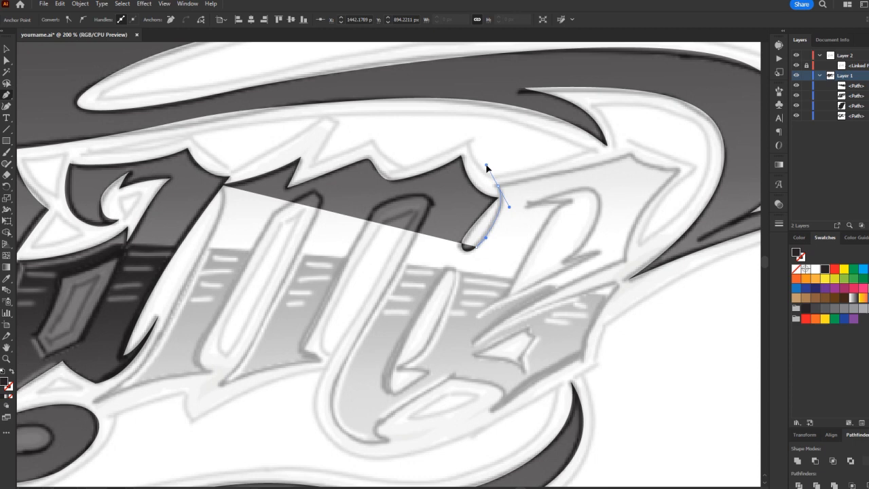
Step: Trace the e's top and outer side, the thin cut through it and its lower edge
{"action": "left_click", "coordinate": [631, 154]}
{"action": "left_click", "coordinate": [679, 170]}
{"action": "left_click", "coordinate": [635, 224]}
{"action": "left_click", "coordinate": [625, 261]}
{"action": "left_click", "coordinate": [472, 345]}
{"action": "left_click_drag", "start_coordinate": [618, 279], "coordinate": [713, 261]}
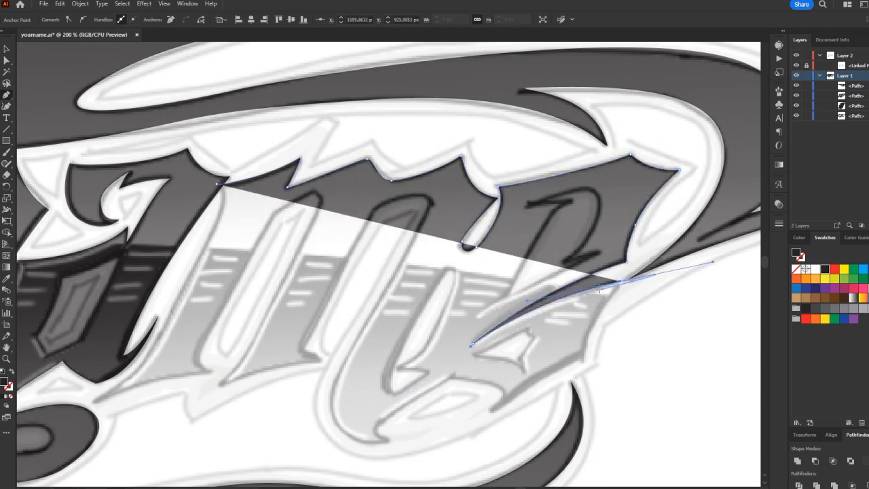
{"action": "left_click", "coordinate": [586, 357]}
{"action": "left_click", "coordinate": [455, 372]}
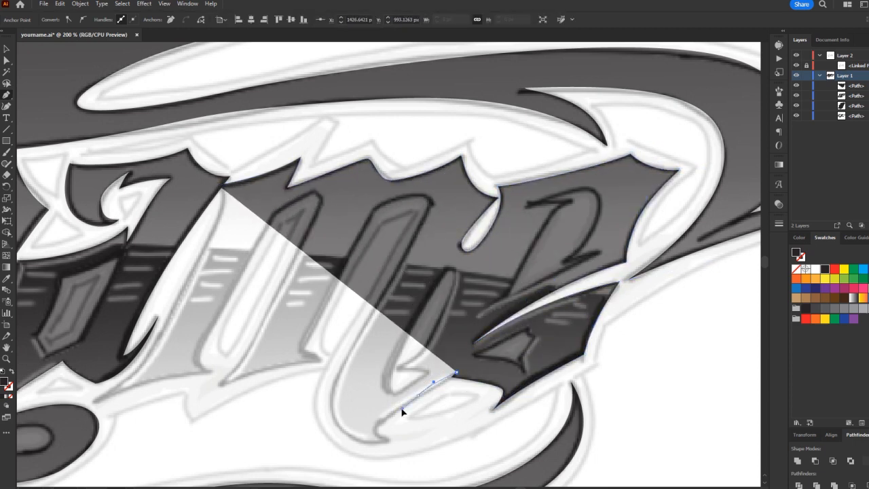
Step: Trace the m's curled tail, both inner gaps and the feet of its stems to close the "me" outline
{"action": "left_click", "coordinate": [376, 429]}
{"action": "left_click", "coordinate": [332, 392]}
{"action": "left_click", "coordinate": [311, 327]}
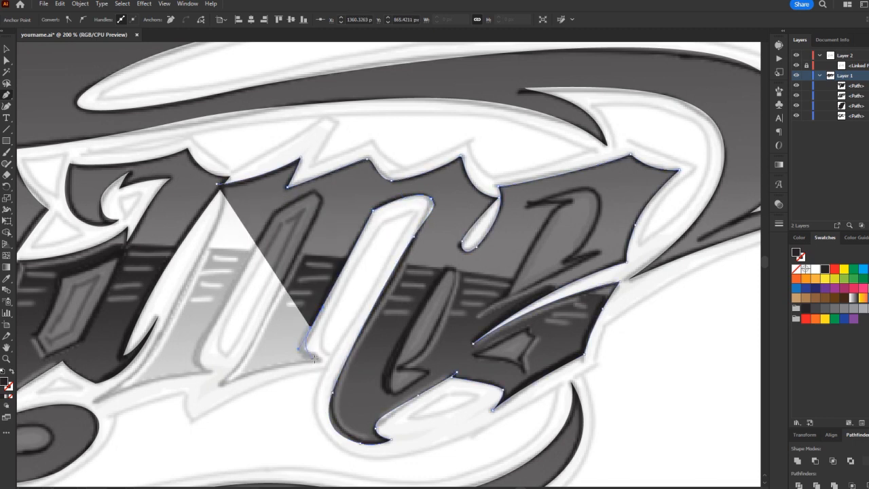
{"action": "left_click", "coordinate": [312, 224]}
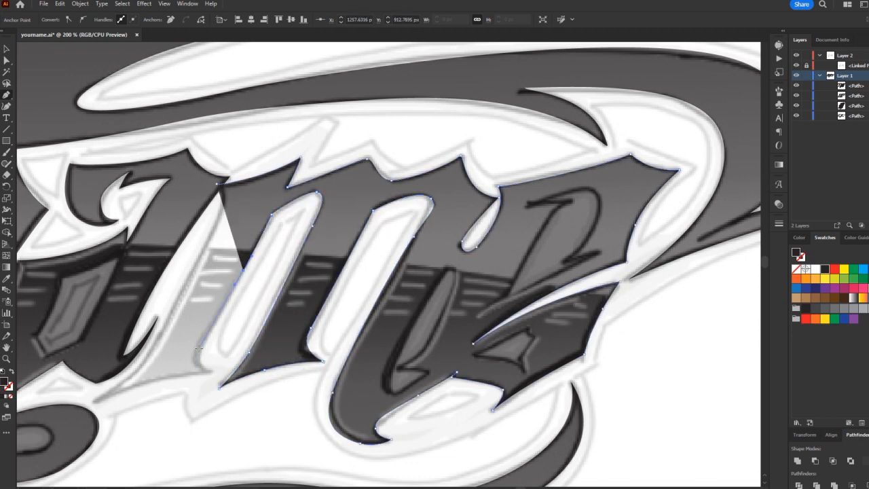
{"action": "left_click", "coordinate": [209, 370]}
{"action": "left_click_drag", "start_coordinate": [92, 405], "coordinate": [44, 429]}
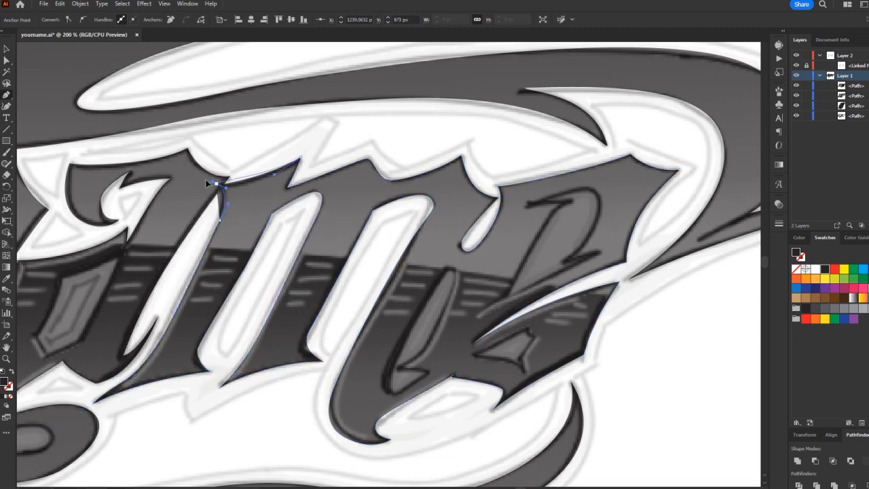
{"action": "left_click_drag", "start_coordinate": [206, 184], "coordinate": [817, 274]}
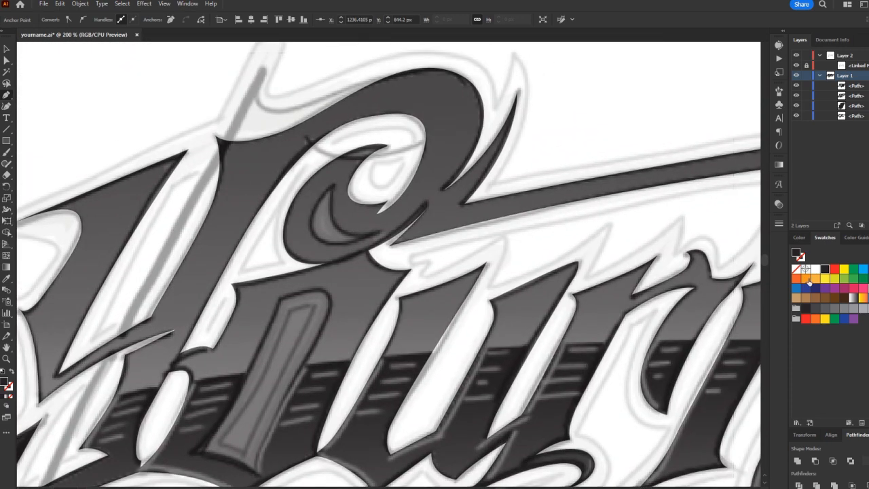
Step: Trace the crescent inside the Y's loop and the o's counter as red-filled shapes
{"action": "left_click", "coordinate": [332, 186]}
{"action": "left_click_drag", "start_coordinate": [380, 233], "coordinate": [446, 217]}
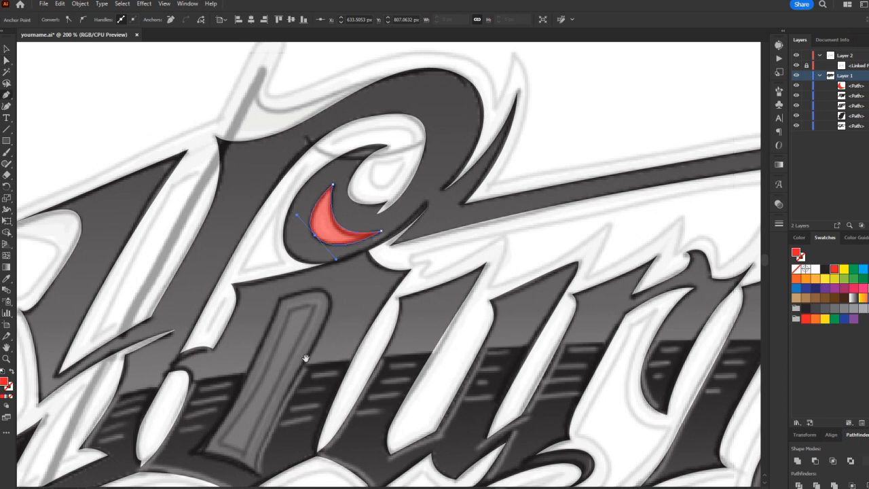
{"action": "left_click_drag", "start_coordinate": [305, 358], "coordinate": [346, 312]}
{"action": "left_click_drag", "start_coordinate": [358, 241], "coordinate": [369, 272]}
{"action": "left_click", "coordinate": [373, 252]}
{"action": "left_click", "coordinate": [299, 429]}
{"action": "left_click_drag", "start_coordinate": [299, 429], "coordinate": [234, 407]}
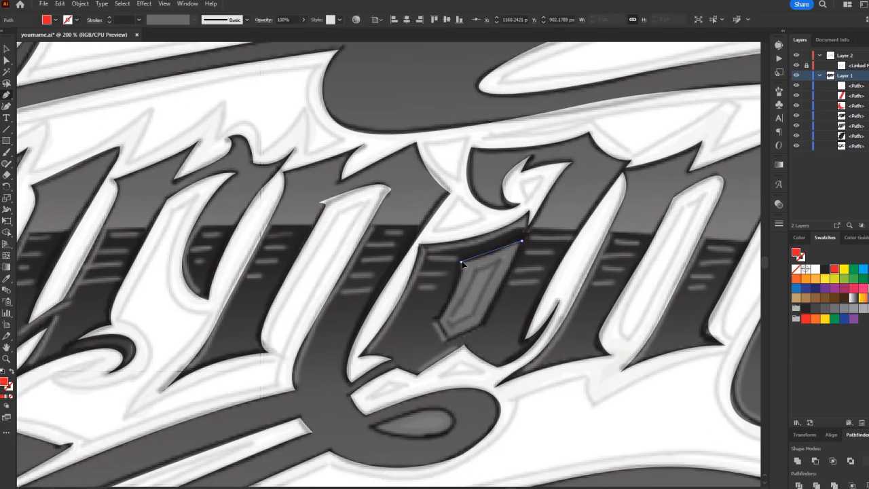
Step: Trace the a's counter and the e's narrow slit and upper counter as red-filled shapes
{"action": "left_click", "coordinate": [437, 321]}
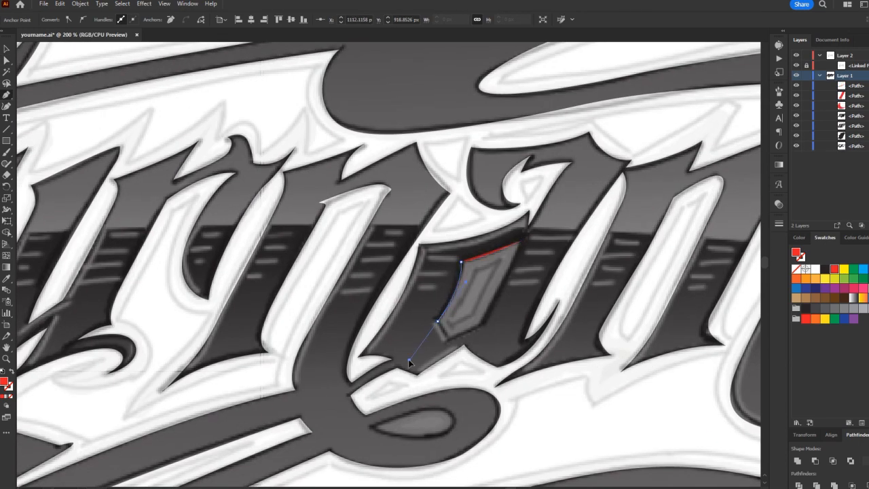
{"action": "left_click", "coordinate": [447, 338]}
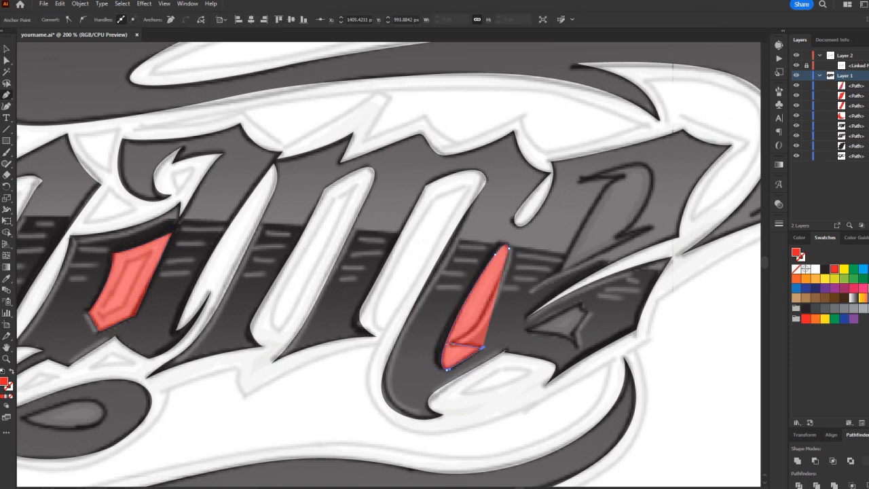
{"action": "left_click", "coordinate": [530, 292]}
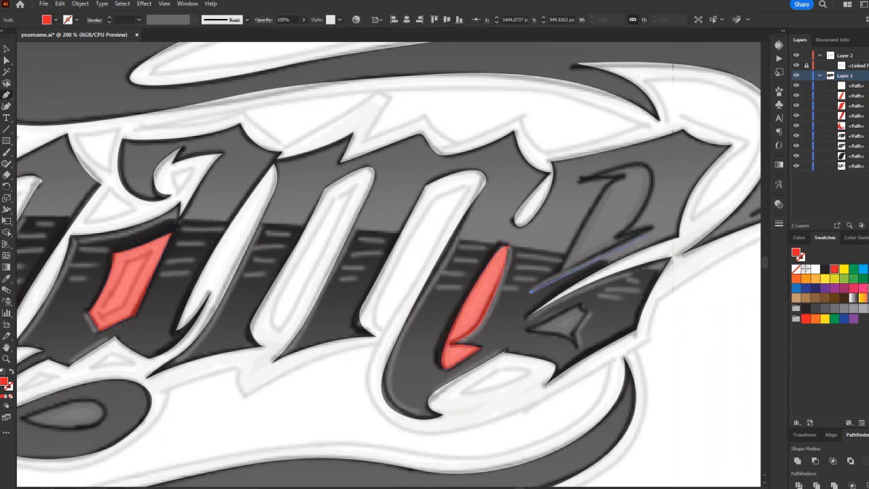
{"action": "left_click_drag", "start_coordinate": [618, 237], "coordinate": [651, 229]}
{"action": "left_click", "coordinate": [580, 177]}
{"action": "left_click", "coordinate": [531, 292]}
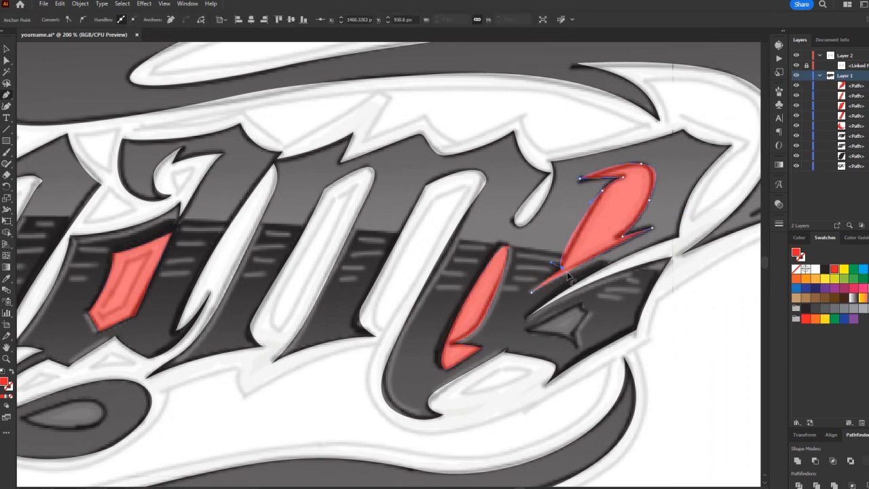
Step: Trace the e's lower diamond-shaped counter and the teardrop in the swash loop below the lettering as red-filled shapes
{"action": "left_click", "coordinate": [531, 332]}
{"action": "left_click_drag", "start_coordinate": [577, 307], "coordinate": [583, 309]}
{"action": "left_click", "coordinate": [531, 332]}
{"action": "left_click_drag", "start_coordinate": [531, 331], "coordinate": [863, 196]}
{"action": "left_click", "coordinate": [350, 283]}
{"action": "left_click", "coordinate": [350, 283]}
{"action": "left_click_drag", "start_coordinate": [350, 283], "coordinate": [556, 280]}
{"action": "scroll", "coordinate": [429, 290], "scroll_direction": "down", "scroll_amount": 3}
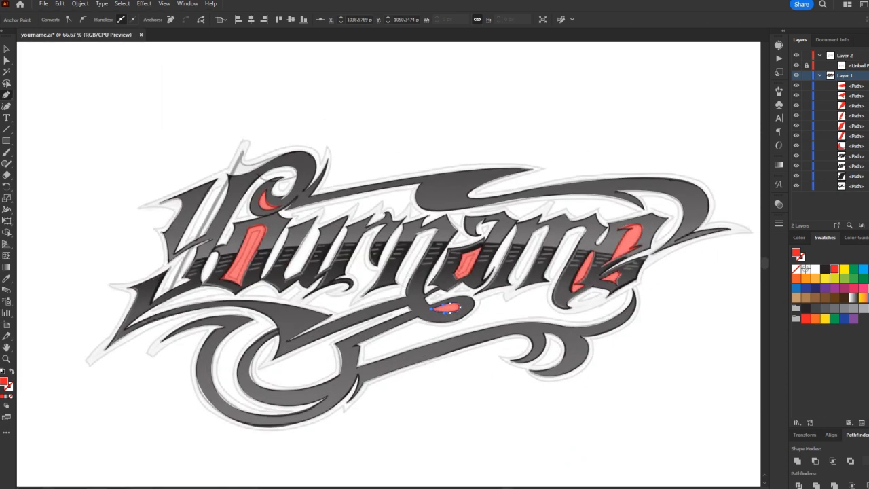
Step: Subtract the red counter shapes from the dark lettering with Minus Front
{"action": "key", "text": "v"}
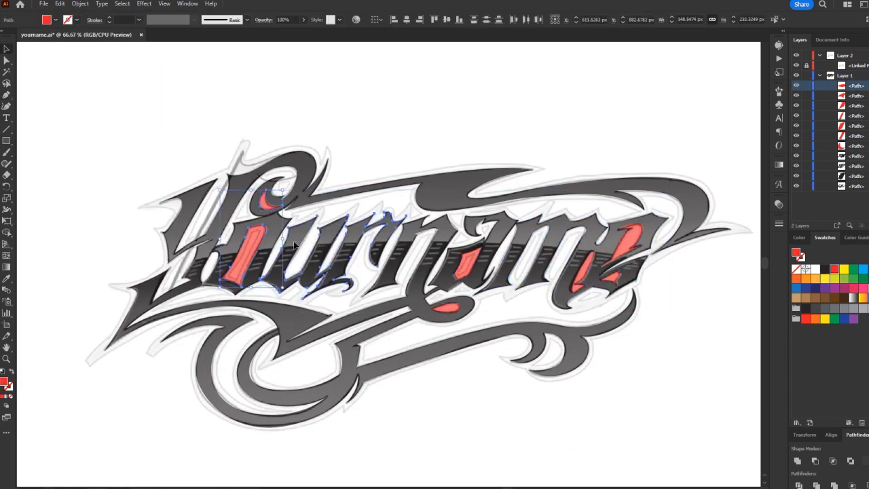
{"action": "left_click", "coordinate": [248, 252]}
{"action": "left_click", "coordinate": [815, 460]}
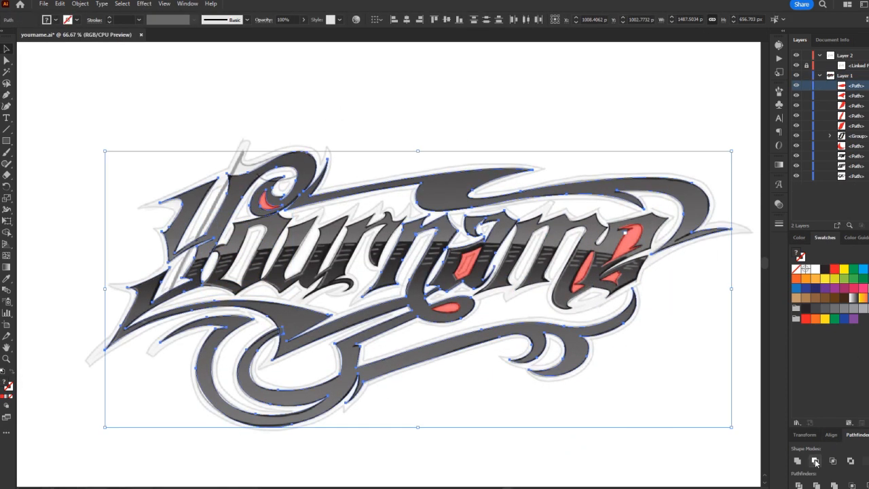
{"action": "left_click", "coordinate": [507, 129]}
{"action": "left_click", "coordinate": [462, 297]}
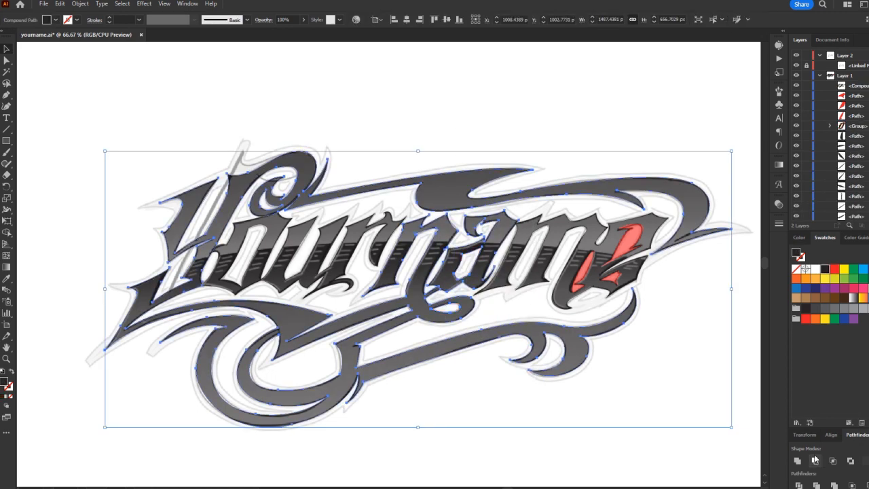
{"action": "left_click", "coordinate": [590, 272]}
Step: Paint the Y's long diagonal line, the curve from its top and the arc across its loop with the 5 pt. Round brush
{"action": "scroll", "coordinate": [171, 199], "scroll_direction": "up", "scroll_amount": 2}
{"action": "left_click", "coordinate": [272, 190]}
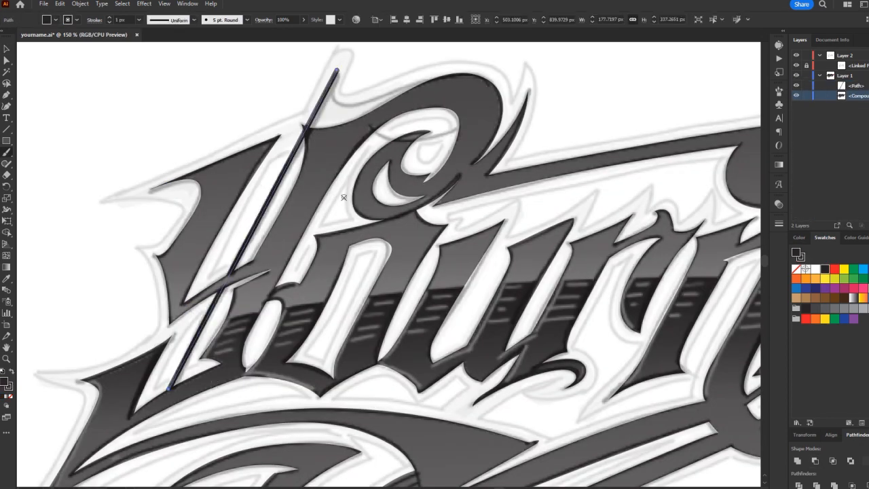
{"action": "left_click_drag", "start_coordinate": [335, 68], "coordinate": [434, 80]}
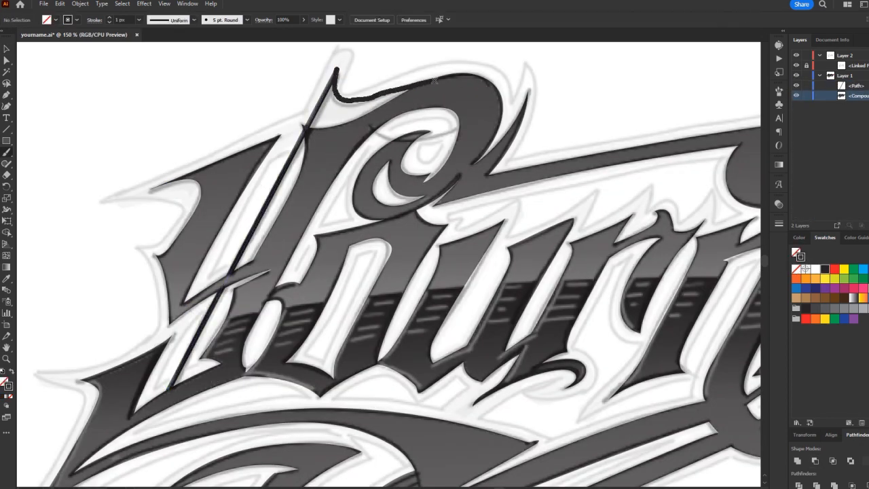
{"action": "left_click_drag", "start_coordinate": [366, 124], "coordinate": [480, 100]}
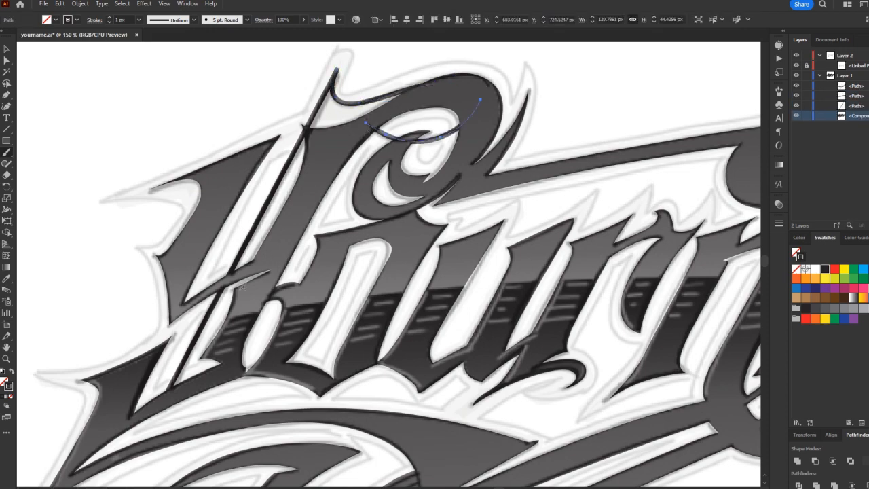
Step: Combine the Y's three brush strokes and the traced lettering into one filled compound path
{"action": "scroll", "coordinate": [241, 286], "scroll_direction": "down", "scroll_amount": 2}
{"action": "scroll", "coordinate": [241, 286], "scroll_direction": "left", "scroll_amount": 5}
{"action": "left_click", "coordinate": [228, 100]}
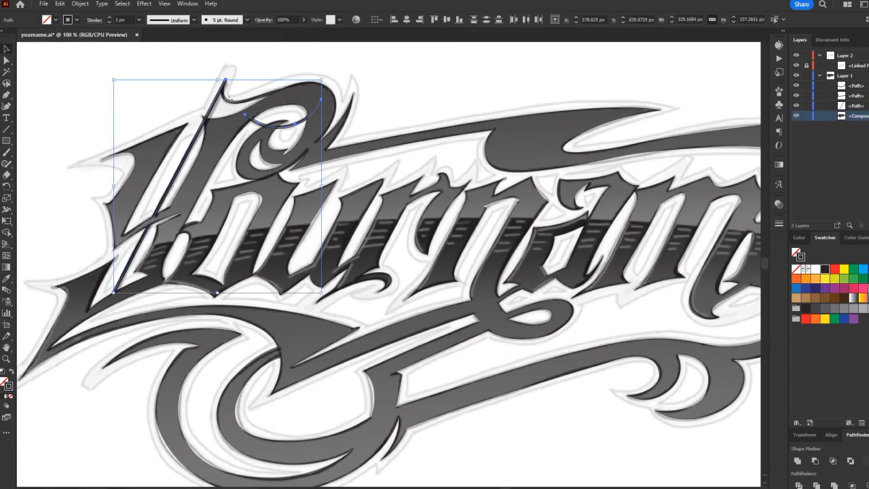
{"action": "key", "text": "ctrl+a"}
{"action": "key", "text": "ctrl+8"}
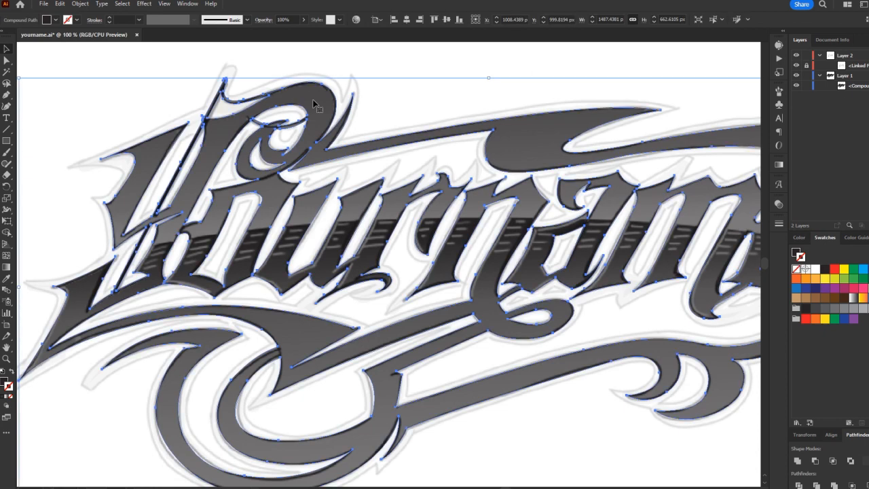
Step: Duplicate the lettering in place with a white fill on one copy and a thick outline stroke on the copy behind it
{"action": "key", "text": "ctrl+c"}
{"action": "key", "text": "ctrl+f"}
{"action": "left_click", "coordinate": [815, 269]}
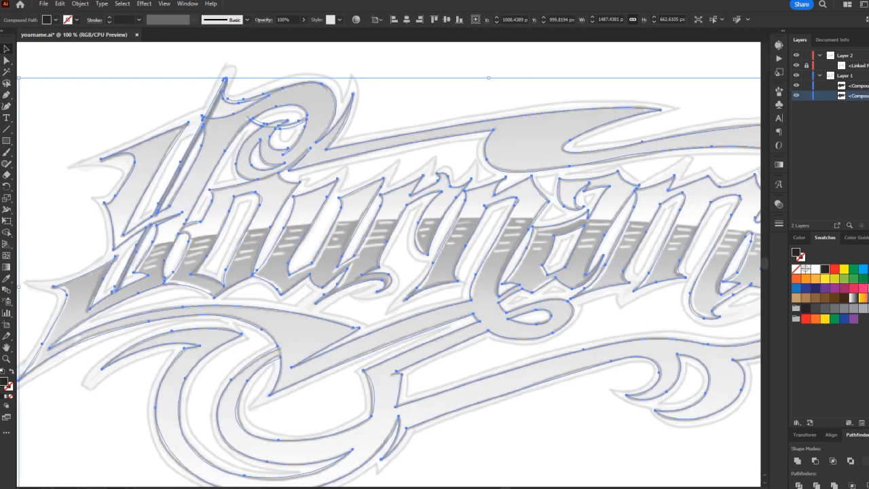
{"action": "left_click", "coordinate": [779, 224]}
{"action": "left_click", "coordinate": [726, 234]}
{"action": "left_click", "coordinate": [737, 305]}
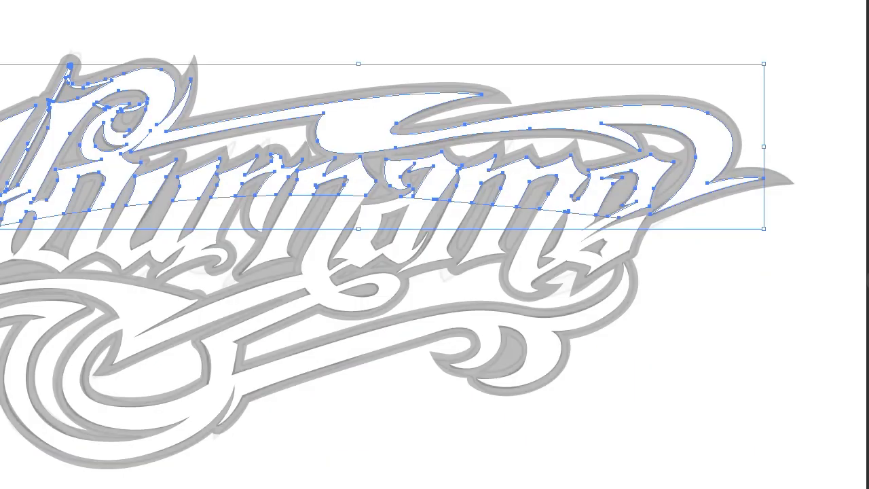
Step: Fill the lettering's upper and lower halves with separate greys
{"action": "left_click", "coordinate": [516, 359]}
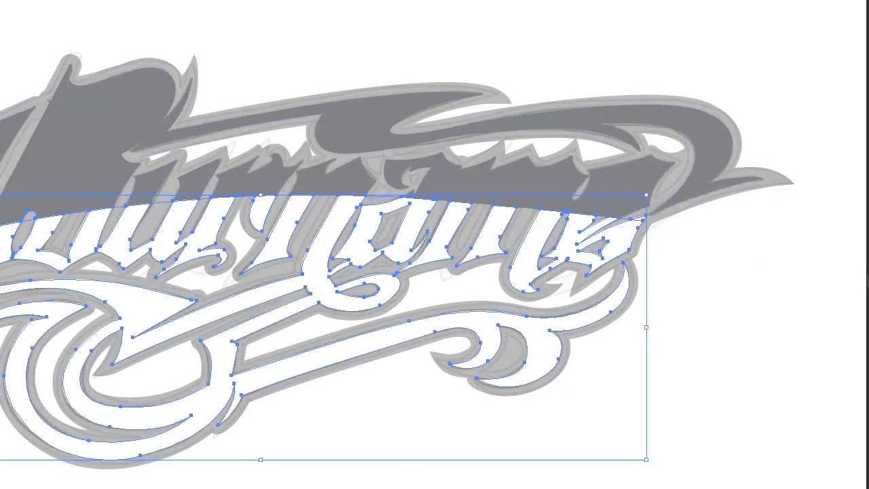
{"action": "left_click", "coordinate": [113, 140]}
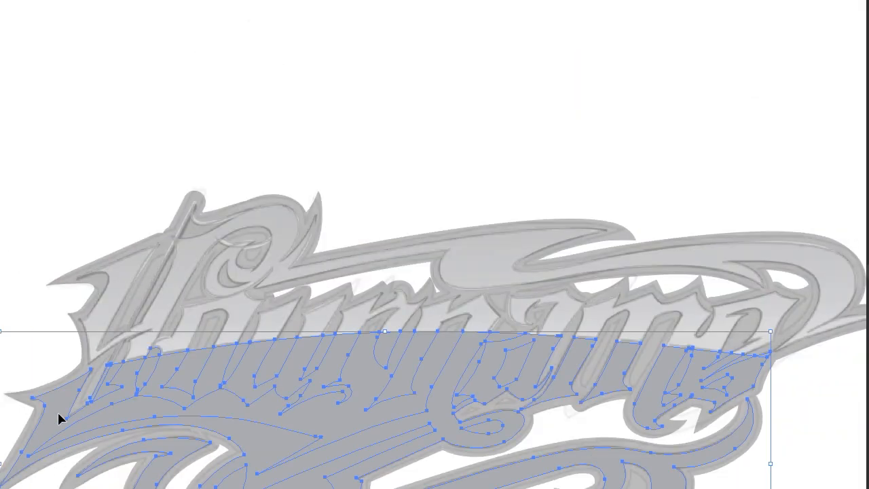
{"action": "left_click", "coordinate": [59, 419]}
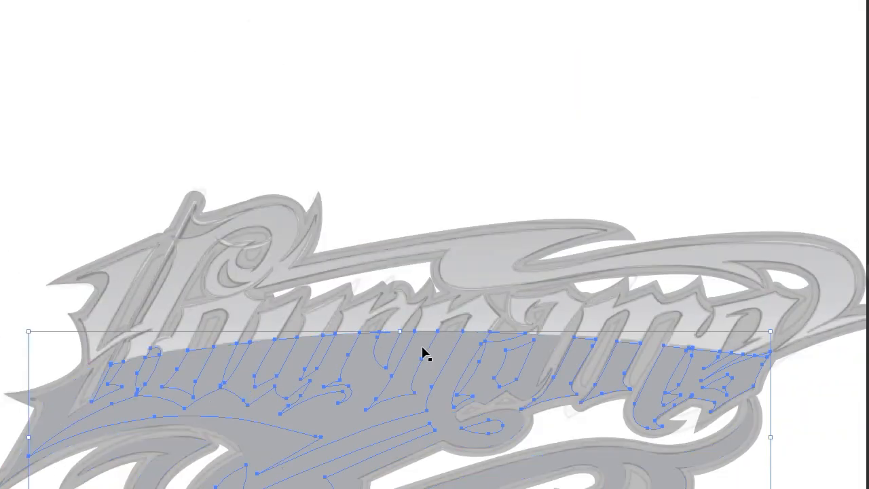
{"action": "left_click", "coordinate": [775, 399]}
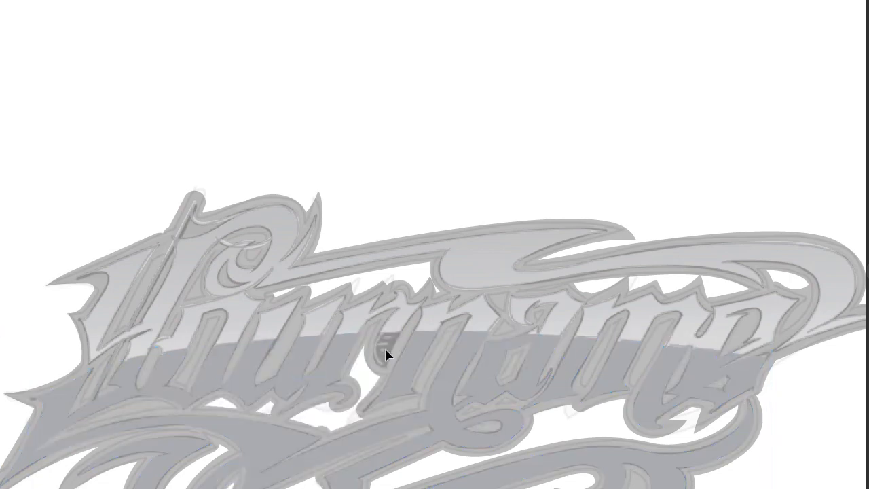
Step: Swap the fill and stroke of the thick outline copy behind the lettering to make it solid black
{"action": "left_click", "coordinate": [481, 417]}
{"action": "key", "text": "shift+x"}
{"action": "double_click", "coordinate": [464, 195]}
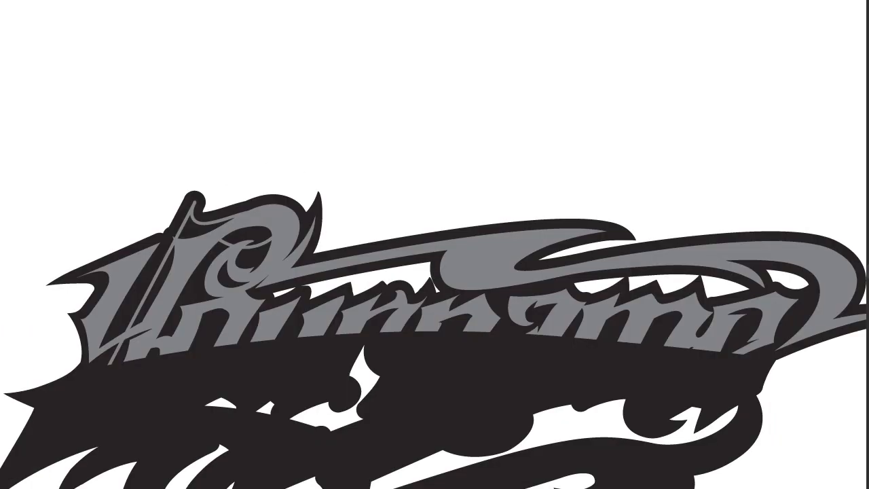
{"action": "left_click_drag", "start_coordinate": [464, 196], "coordinate": [795, 431]}
{"action": "right_click", "coordinate": [774, 306]}
{"action": "key", "text": "Escape"}
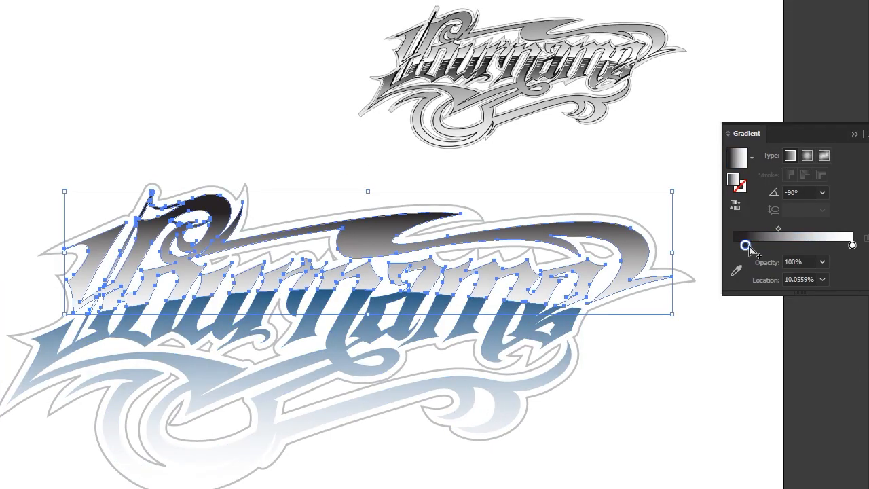
Step: Change the dark colour stop of the upper half's -90° gradient to bright orange
{"action": "double_click", "coordinate": [745, 245]}
{"action": "left_click_drag", "start_coordinate": [739, 294], "coordinate": [794, 297]}
{"action": "left_click_drag", "start_coordinate": [747, 341], "coordinate": [740, 342]}
{"action": "left_click_drag", "start_coordinate": [801, 317], "coordinate": [781, 319]}
{"action": "left_click", "coordinate": [831, 406]}
Step: Select the orange and blue halves together and give them a 3 px black stroke
{"action": "left_click", "coordinate": [572, 360]}
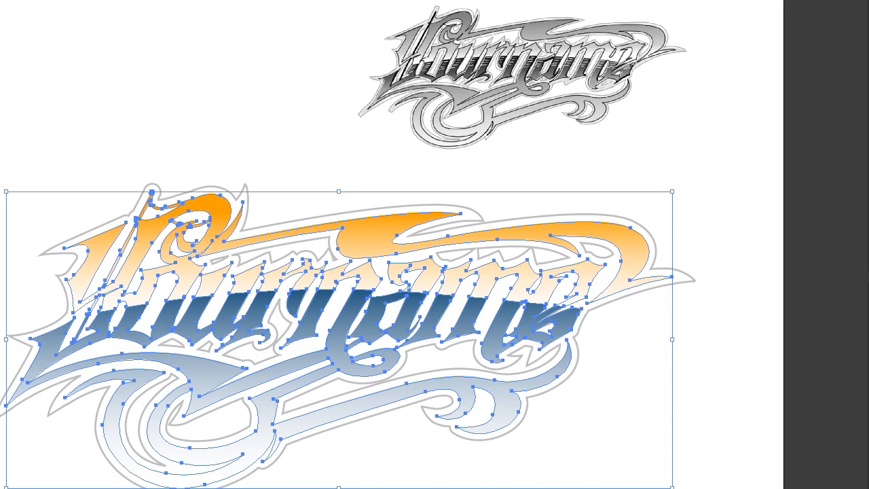
{"action": "key", "text": "ctrl+F10"}
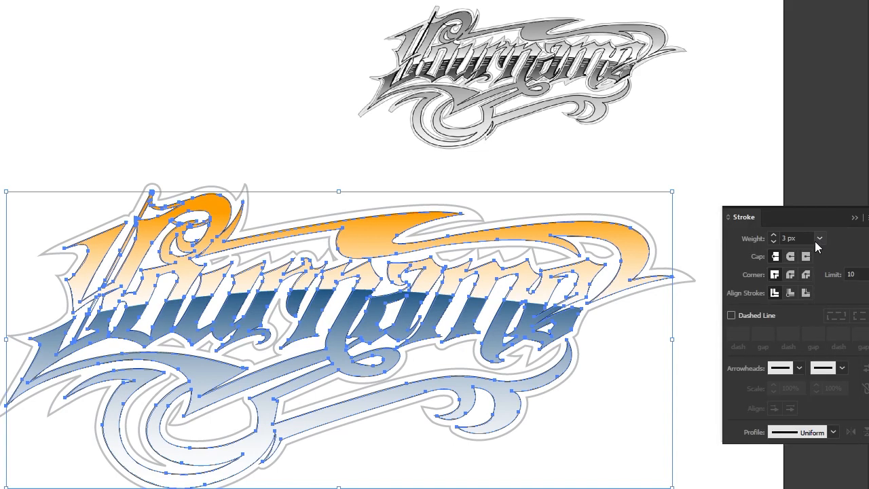
{"action": "left_click", "coordinate": [746, 233]}
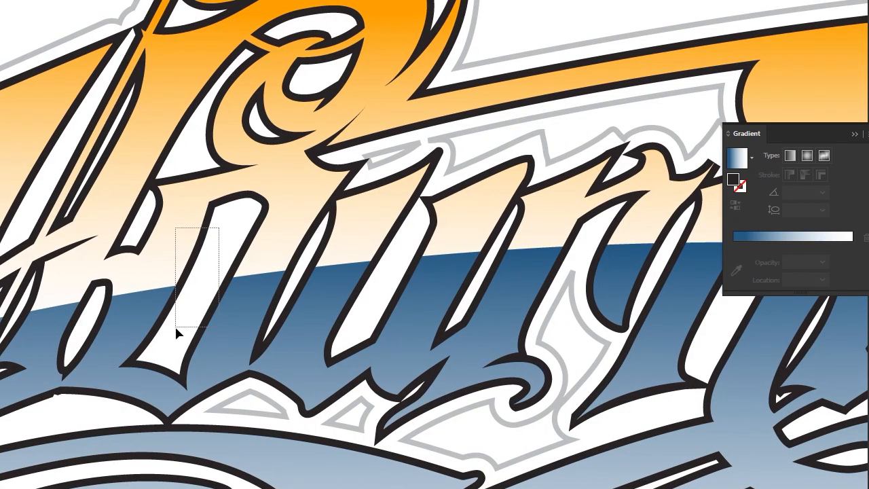
Step: Paint black brush strokes along the boundary between the orange and blue halves of every letter
{"action": "left_click_drag", "start_coordinate": [175, 331], "coordinate": [174, 330]}
{"action": "scroll", "coordinate": [187, 300], "scroll_direction": "up", "scroll_amount": 6}
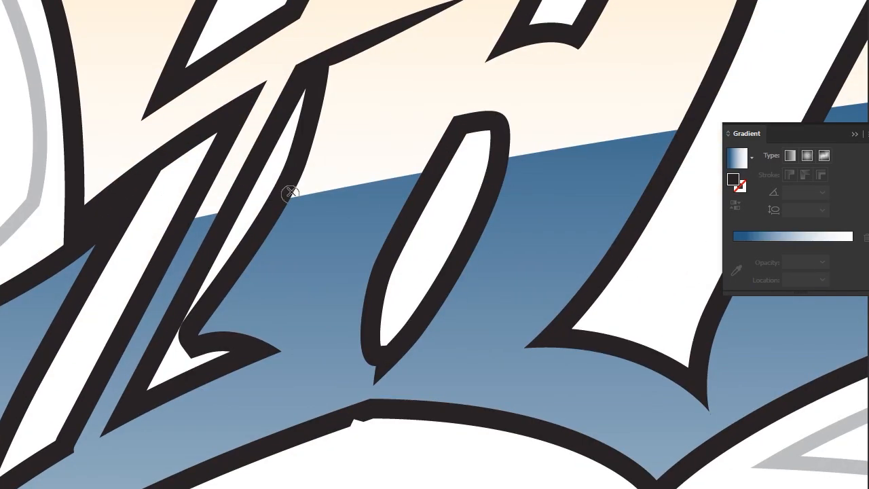
{"action": "left_click_drag", "start_coordinate": [285, 197], "coordinate": [414, 165]}
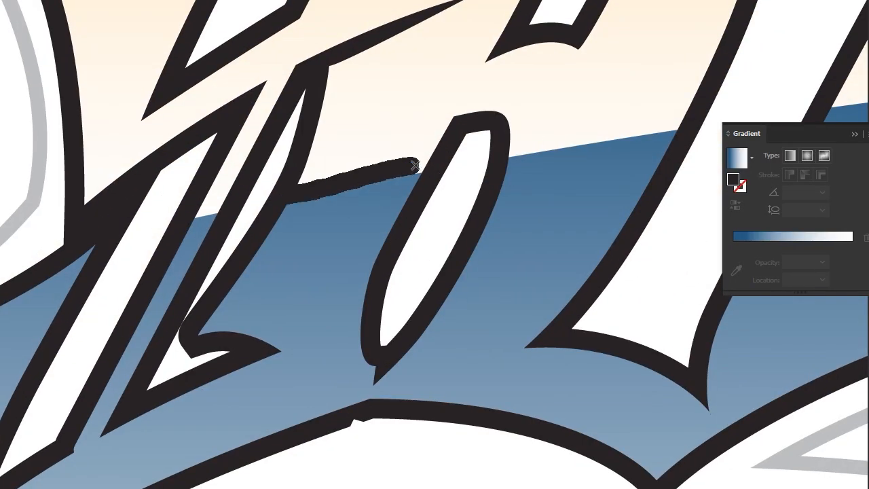
{"action": "scroll", "coordinate": [414, 165], "scroll_direction": "right", "scroll_amount": 10}
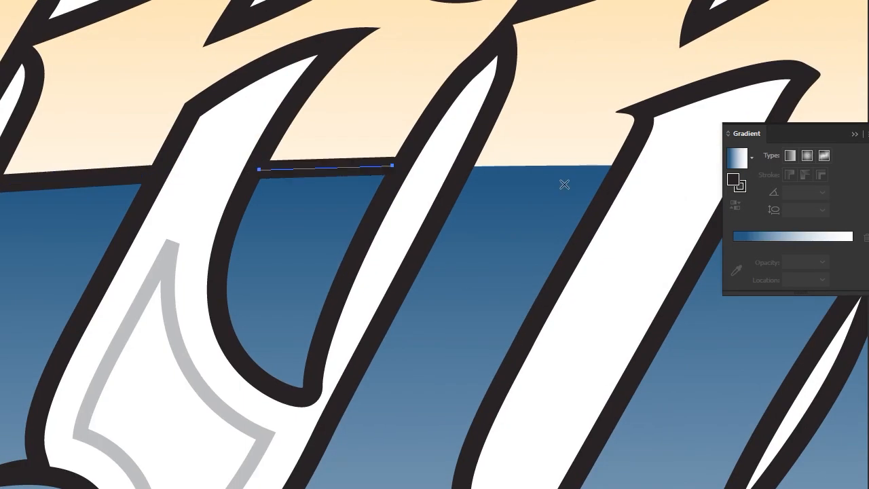
{"action": "scroll", "coordinate": [564, 184], "scroll_direction": "right", "scroll_amount": 5}
{"action": "left_click_drag", "start_coordinate": [432, 177], "coordinate": [572, 182]}
{"action": "scroll", "coordinate": [572, 182], "scroll_direction": "right", "scroll_amount": 5}
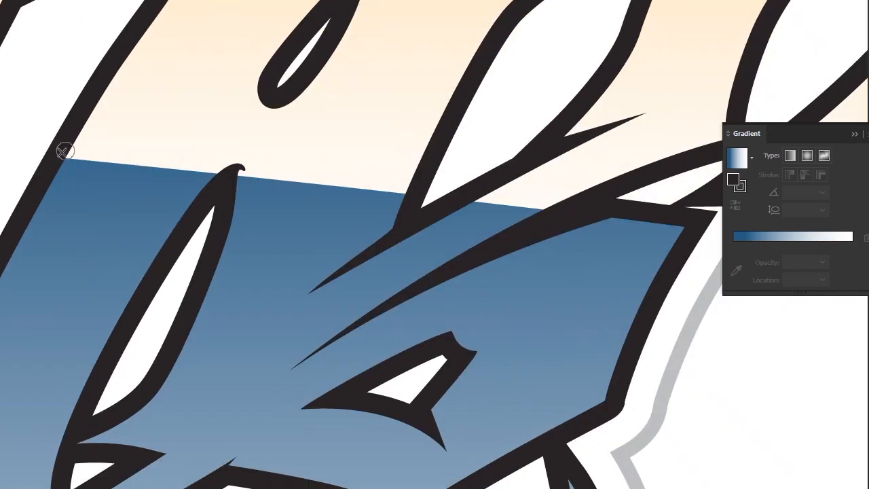
{"action": "left_click_drag", "start_coordinate": [65, 151], "coordinate": [407, 197]}
{"action": "scroll", "coordinate": [264, 199], "scroll_direction": "right", "scroll_amount": 5}
{"action": "scroll", "coordinate": [265, 199], "scroll_direction": "down", "scroll_amount": 1}
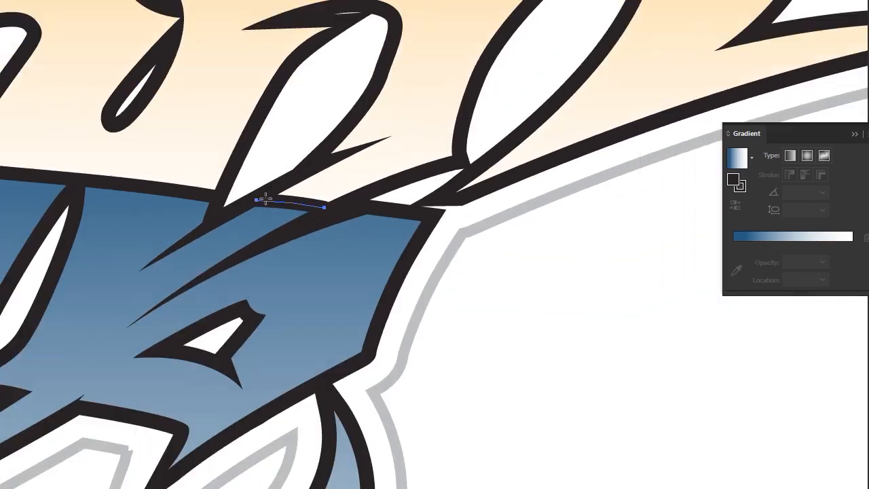
{"action": "scroll", "coordinate": [264, 199], "scroll_direction": "down", "scroll_amount": 5}
{"action": "scroll", "coordinate": [264, 199], "scroll_direction": "up", "scroll_amount": 3}
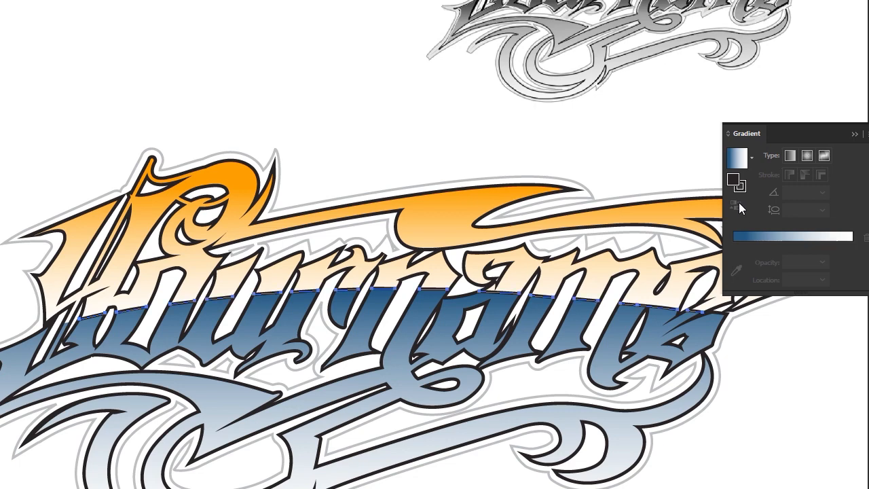
Step: Set the dividing strokes to a black fill with no stroke
{"action": "key", "text": "slash"}
{"action": "scroll", "coordinate": [325, 323], "scroll_direction": "up", "scroll_amount": 2}
{"action": "scroll", "coordinate": [324, 323], "scroll_direction": "right", "scroll_amount": 4}
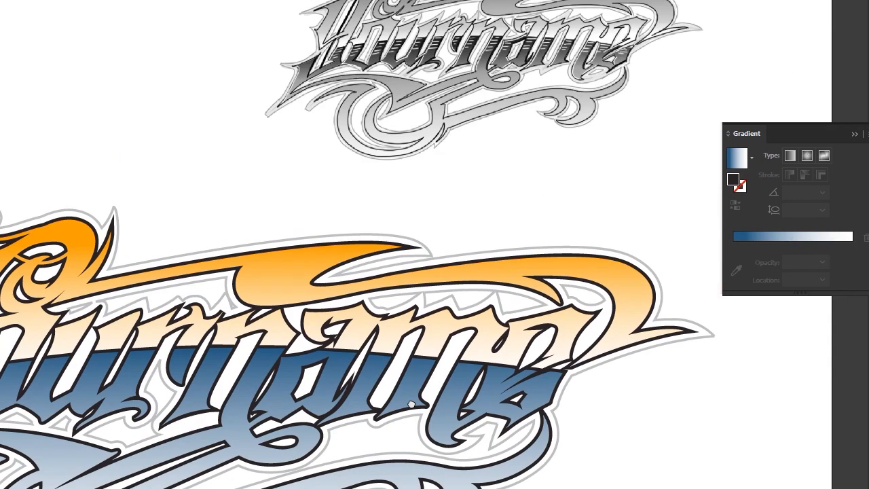
Step: Convert the grey stroke of the outer contour into a filled shape with no stroke
{"action": "left_click", "coordinate": [719, 337]}
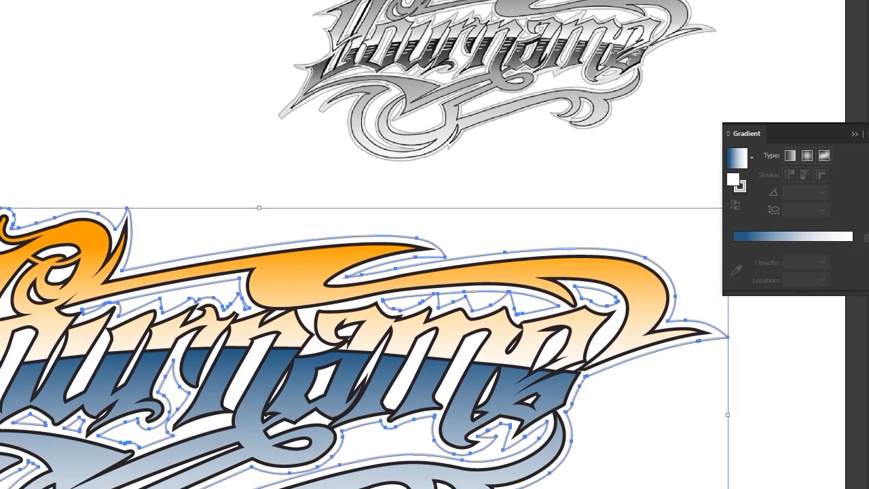
{"action": "key", "text": "Return"}
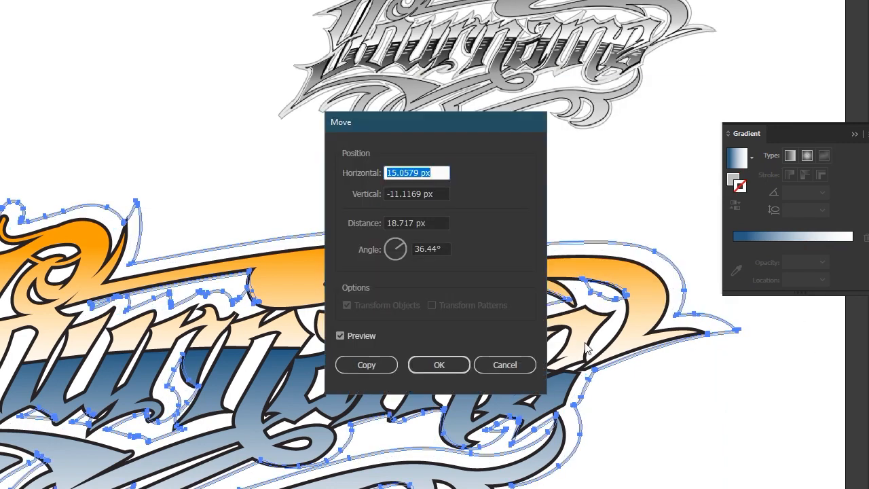
{"action": "key", "text": "Return"}
{"action": "key", "text": "ctrl+shift+a"}
Step: Remove the small greyscale reference lettering above the coloured artwork
{"action": "scroll", "coordinate": [574, 384], "scroll_direction": "down", "scroll_amount": 3}
{"action": "scroll", "coordinate": [236, 370], "scroll_direction": "down", "scroll_amount": 1}
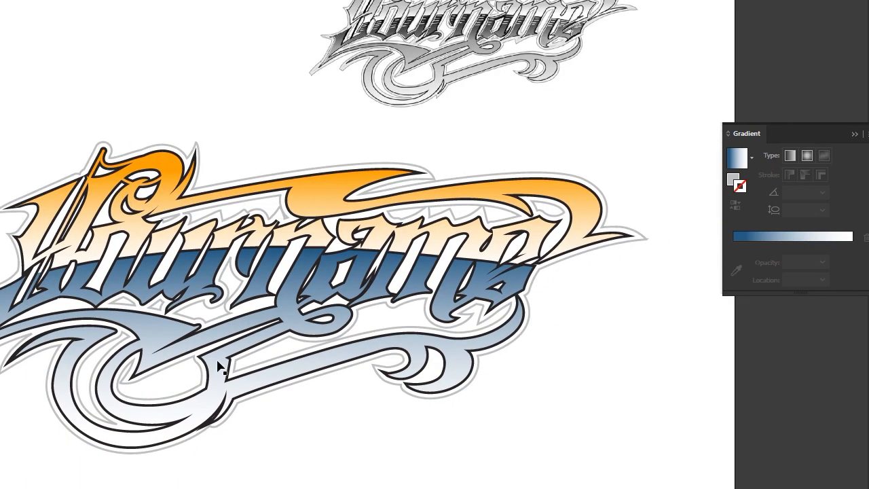
{"action": "scroll", "coordinate": [139, 232], "scroll_direction": "up", "scroll_amount": 3}
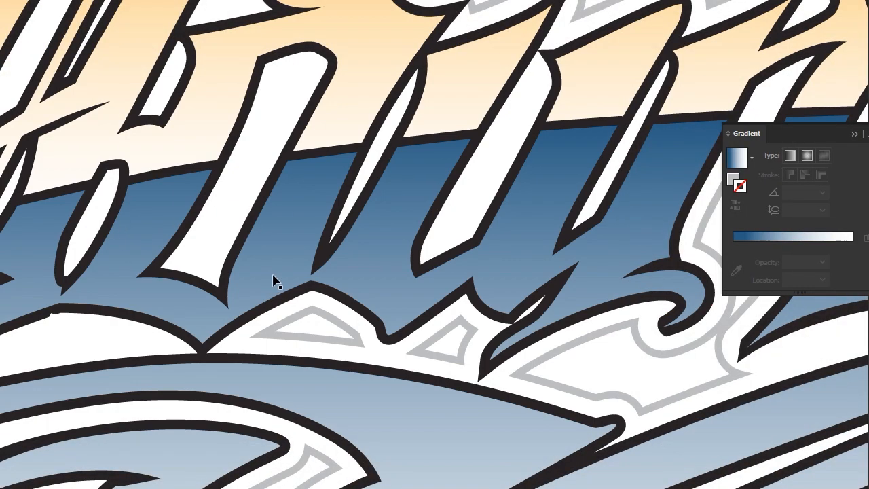
{"action": "key", "text": "ctrl+0"}
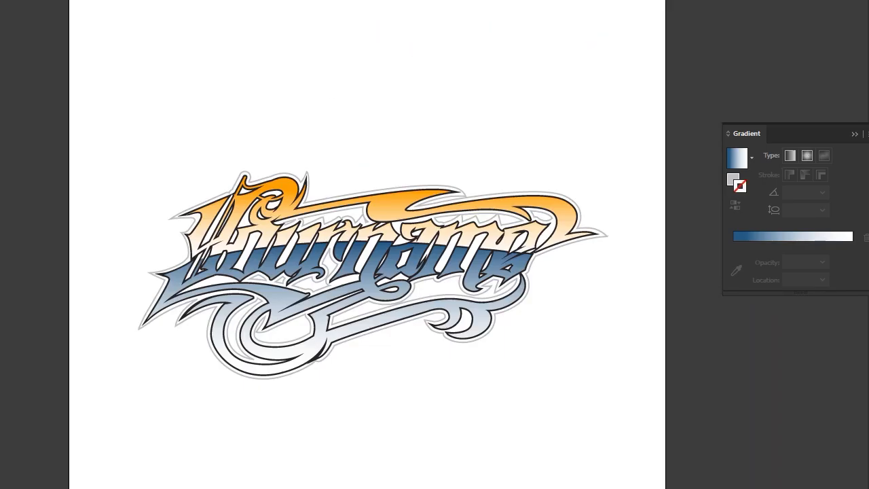
{"action": "key", "text": "ctrl+a"}
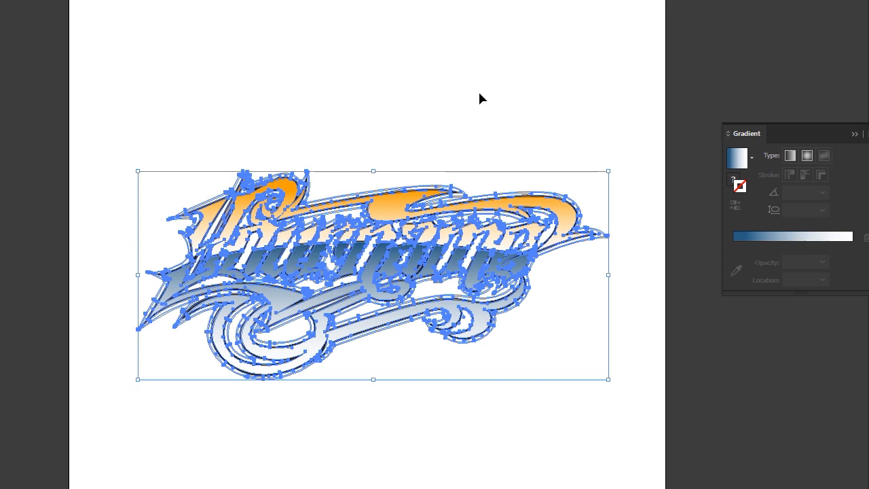
{"action": "key", "text": "ctrl+shift+a"}
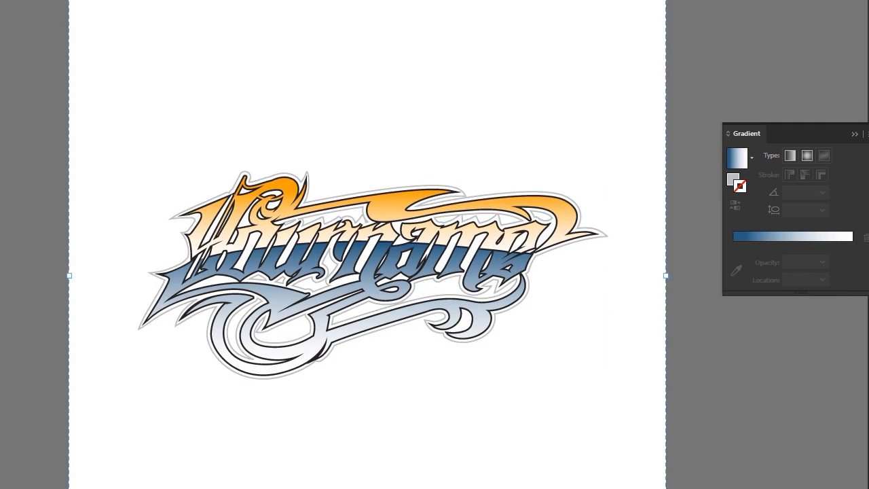
Step: Create a 2000 px square behind the lettering, fit it over the artboard and fill it with pure black
{"action": "left_click", "coordinate": [432, 166]}
{"action": "type", "text": "2000"}
{"action": "key", "text": "Return"}
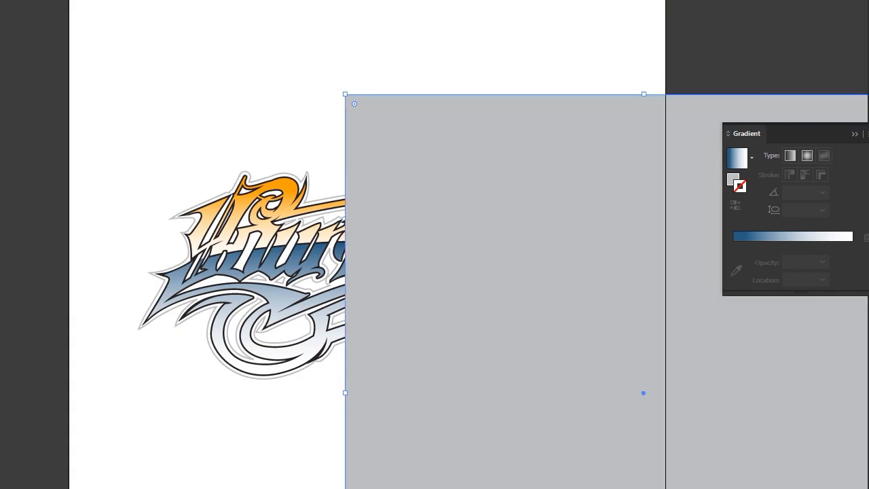
{"action": "key", "text": "ctrl+shift+bracketleft"}
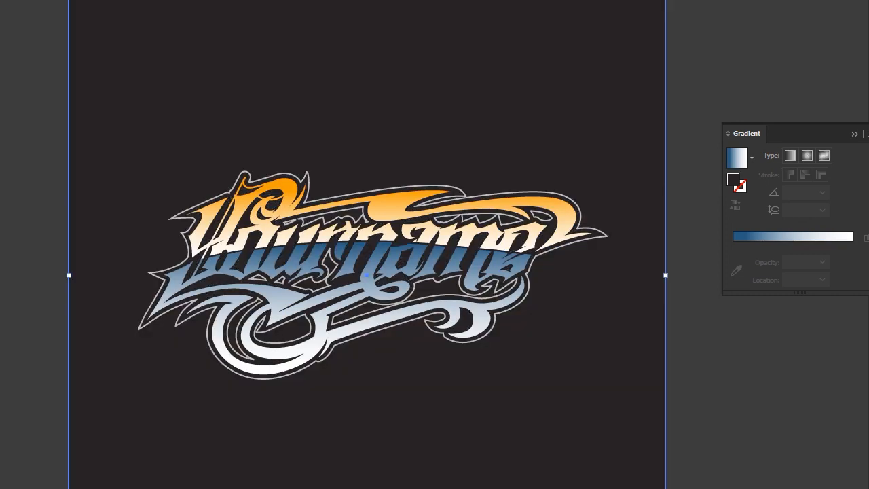
{"action": "double_click", "coordinate": [733, 179]}
{"action": "key", "text": "Return"}
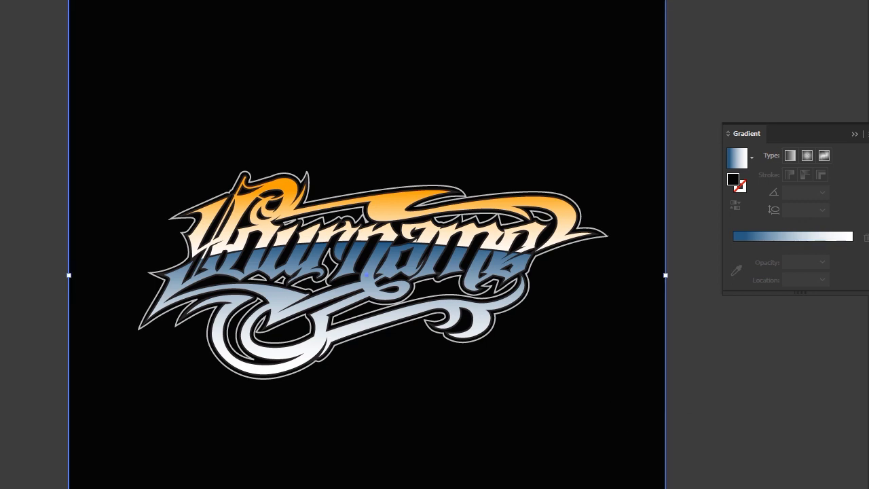
Step: Give the background square a diagonal linear gradient from orange at the upper-left corner to black, at about -47°
{"action": "key", "text": "period"}
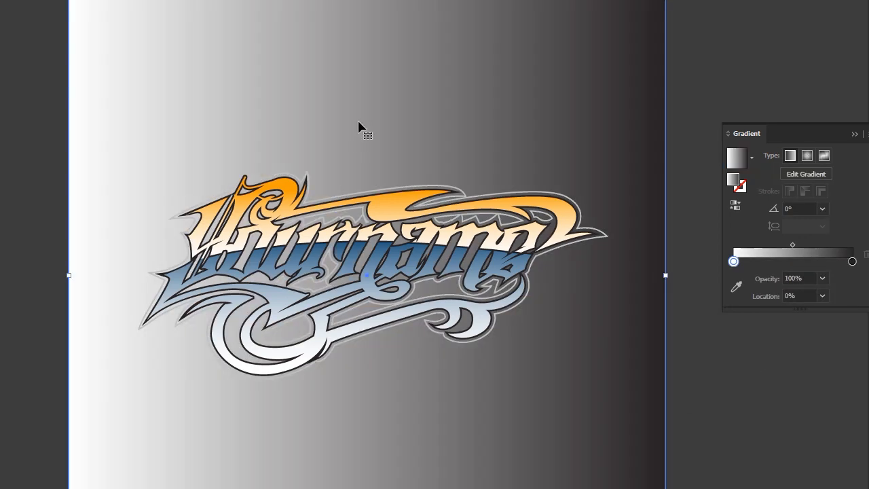
{"action": "left_click_drag", "start_coordinate": [95, 6], "coordinate": [563, 475]}
{"action": "left_click", "coordinate": [733, 244]}
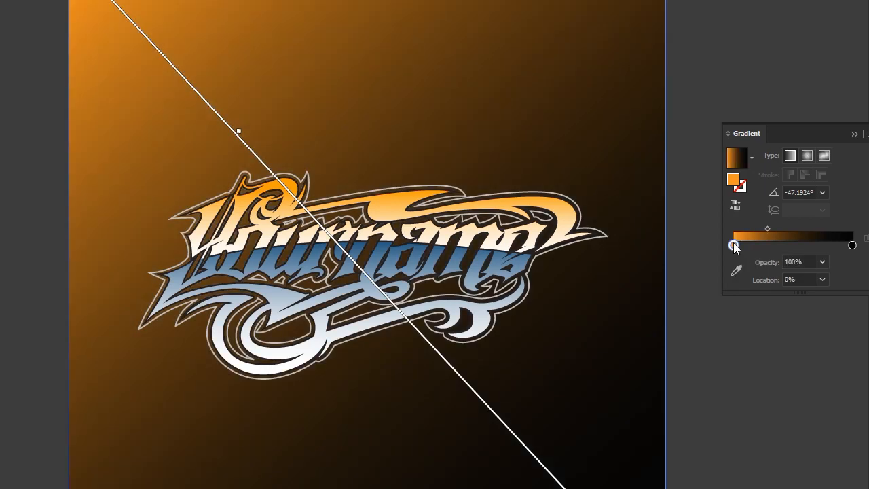
{"action": "key", "text": "ctrl+minus"}
{"action": "left_click_drag", "start_coordinate": [135, 2], "coordinate": [424, 315]}
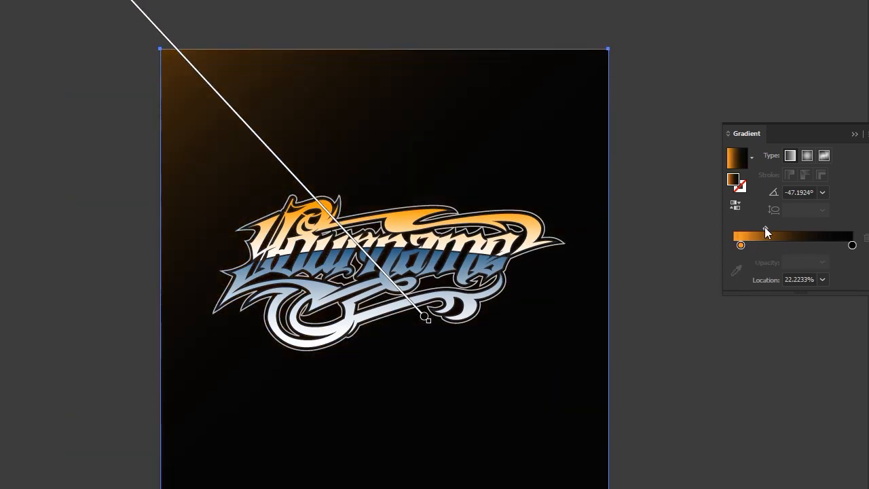
Step: Duplicate the finished lettering, enlarge the copy and place it over the artboard's lower-left corner
{"action": "key", "text": "v"}
{"action": "left_click", "coordinate": [562, 240]}
{"action": "key", "text": "ctrl+c"}
{"action": "key", "text": "ctrl+v"}
{"action": "left_click_drag", "start_coordinate": [562, 240], "coordinate": [620, 297]}
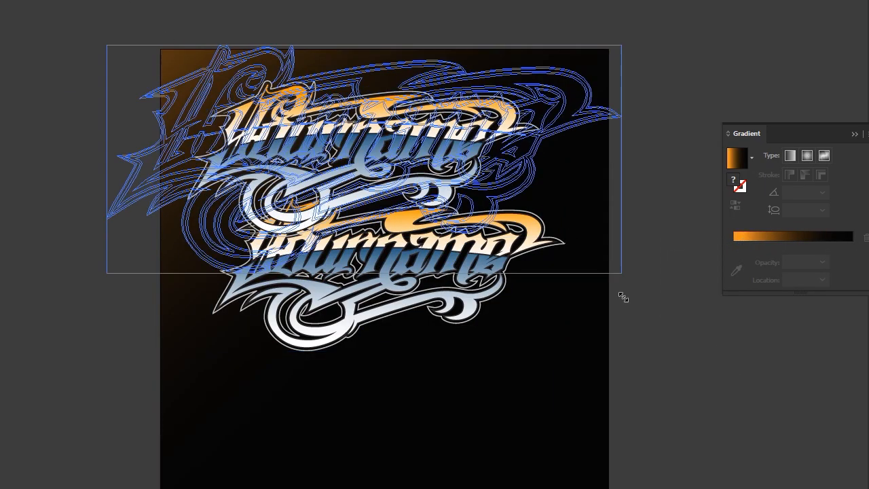
{"action": "left_click_drag", "start_coordinate": [287, 159], "coordinate": [47, 465]}
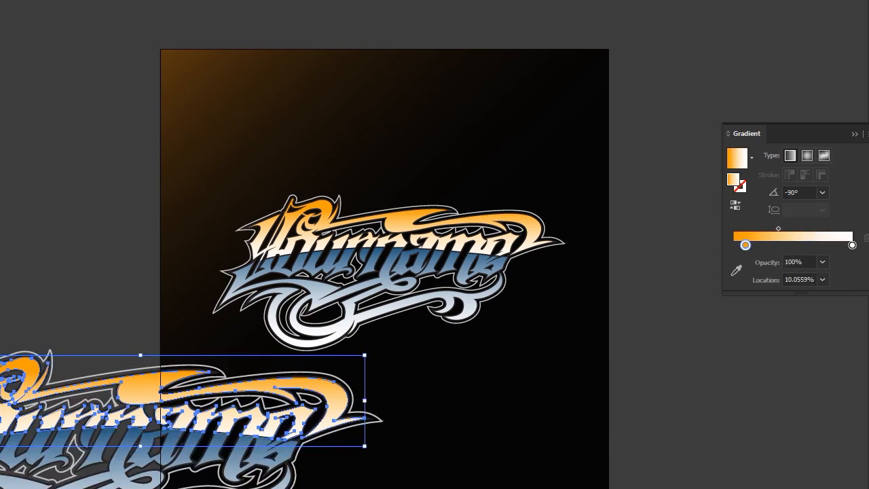
Step: Fill both halves of the enlarged lettering copy with solid grey and scale the copy up further
{"action": "key", "text": "comma"}
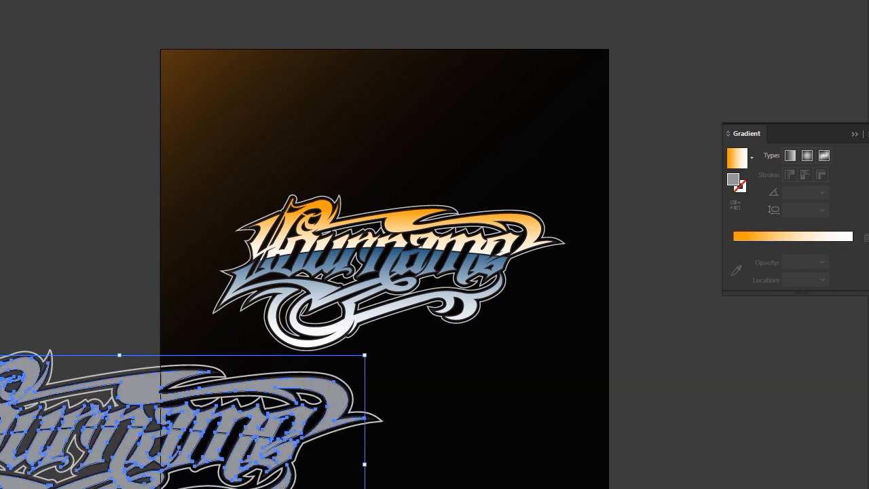
{"action": "left_click_drag", "start_coordinate": [380, 350], "coordinate": [686, 435]}
{"action": "key", "text": "ctrl+minus"}
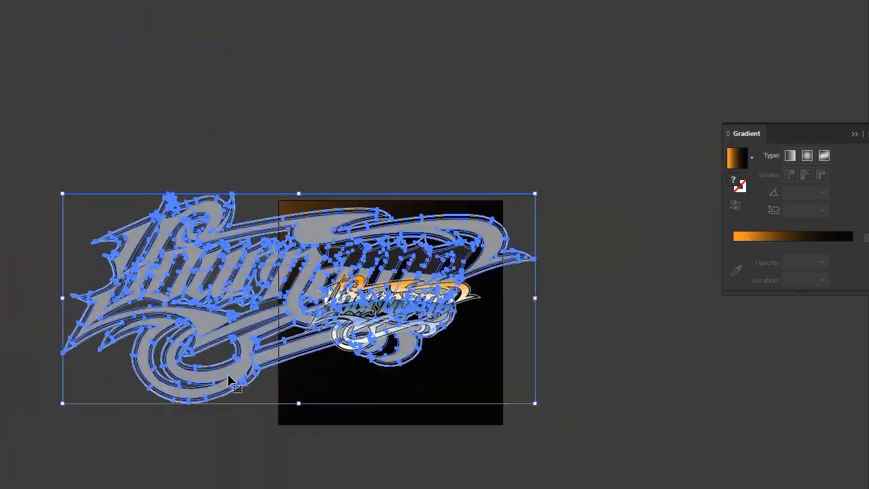
Step: Resize and position the grey lettering copy so it extends past the artboard's left edge above the coloured lettering
{"action": "left_click_drag", "start_coordinate": [209, 354], "coordinate": [339, 326]}
{"action": "key", "text": "ctrl+plus"}
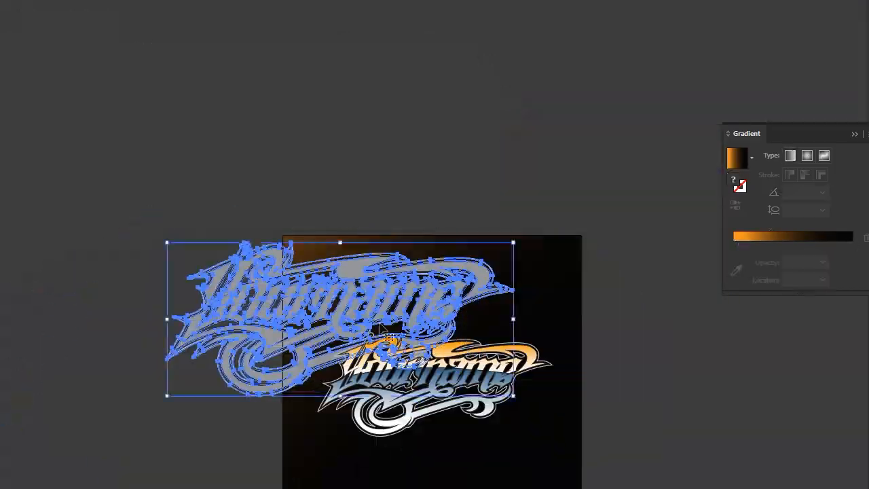
{"action": "left_click_drag", "start_coordinate": [513, 243], "coordinate": [618, 196]}
{"action": "key", "text": "ctrl+plus"}
{"action": "key", "text": "ctrl+minus"}
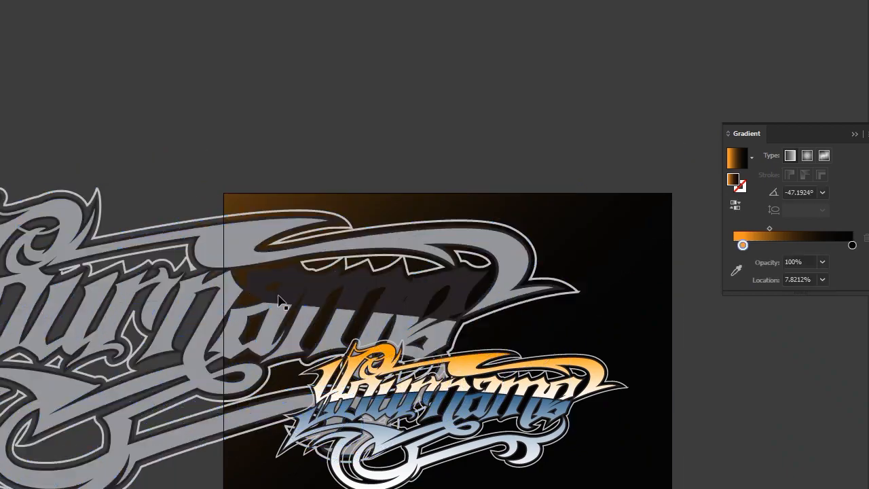
Step: Fill the enlarged lettering copy's remaining dark letter parts with grey and scale the copy up further across the artboard
{"action": "left_click", "coordinate": [279, 340]}
{"action": "left_click", "coordinate": [289, 306]}
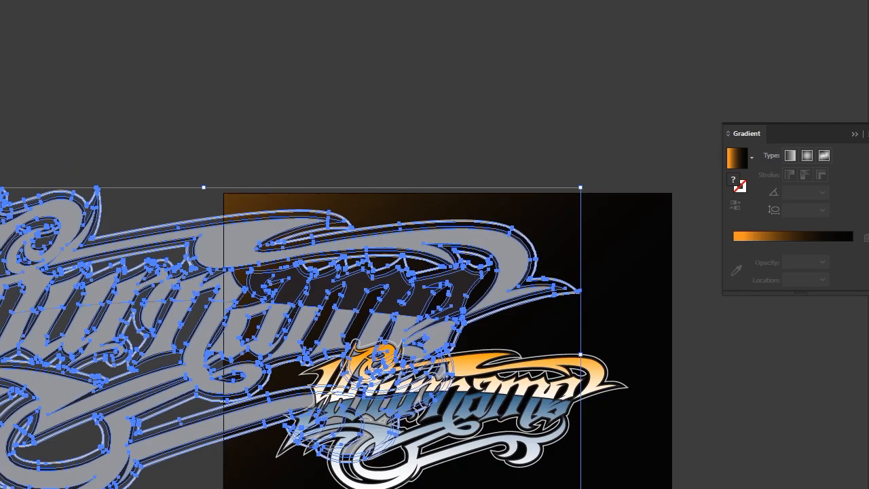
{"action": "left_click_drag", "start_coordinate": [477, 285], "coordinate": [541, 277]}
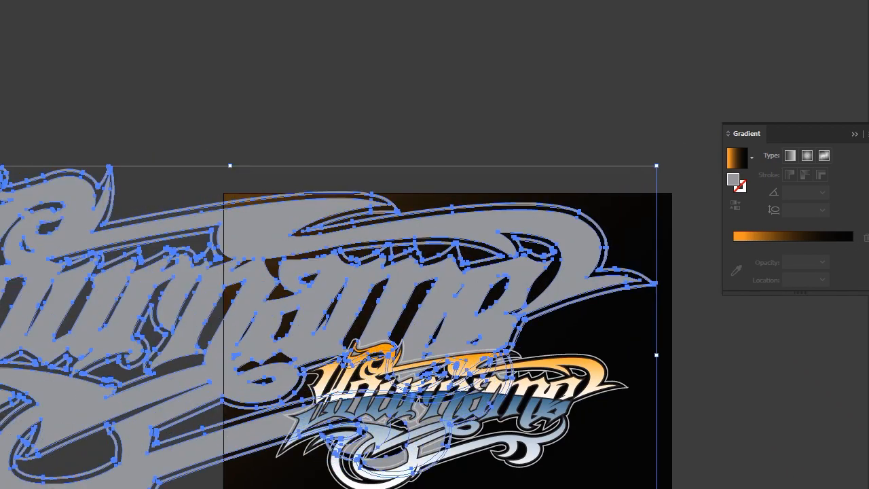
Step: Fade the enlarged lettering copy to 10% opacity behind the coloured lettering
{"action": "key", "text": "ctrl+shift+F10"}
{"action": "key", "text": "ctrl+minus"}
{"action": "left_click", "coordinate": [745, 424]}
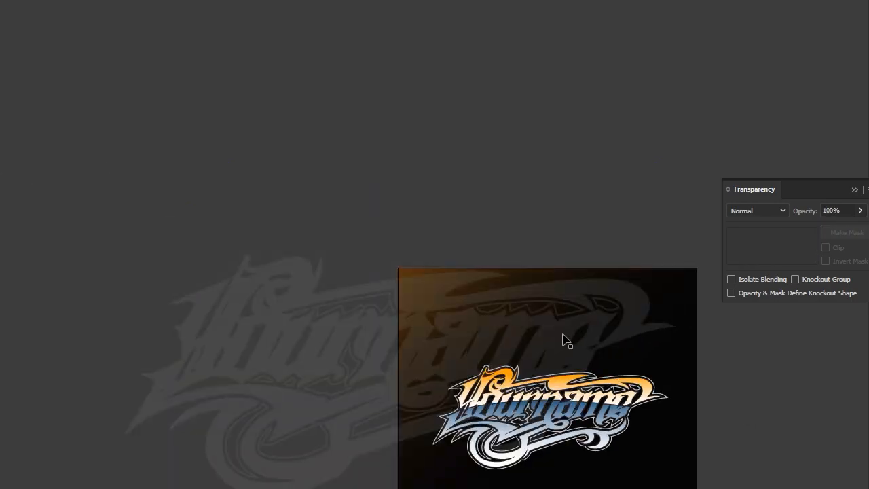
Step: Reposition and enlarge the faded lettering copy, with its gradient colours, so its first letters span the artboard and the rest extends past the right edge
{"action": "left_click", "coordinate": [562, 340]}
{"action": "left_click_drag", "start_coordinate": [562, 340], "coordinate": [579, 334]}
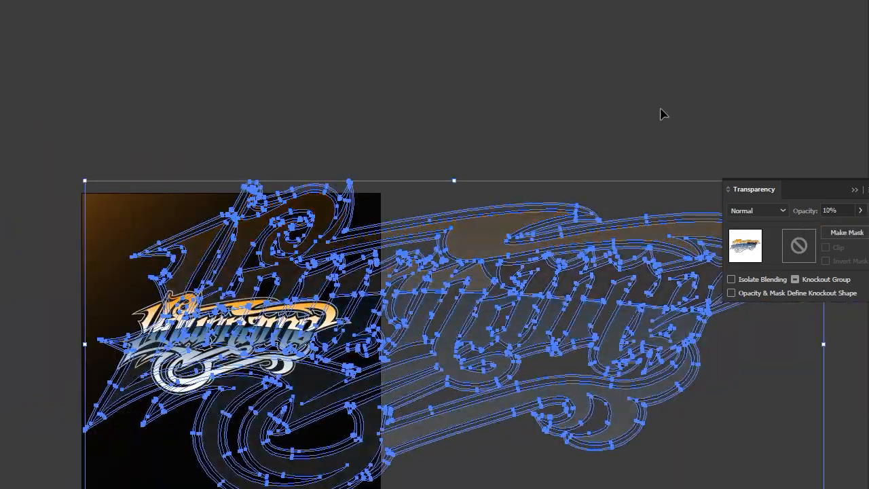
{"action": "key", "text": "ctrl+shift+a"}
{"action": "scroll", "coordinate": [298, 328], "scroll_direction": "up", "scroll_amount": 2, "text": "alt"}
{"action": "scroll", "coordinate": [303, 465], "scroll_direction": "down", "scroll_amount": 2, "text": "alt"}
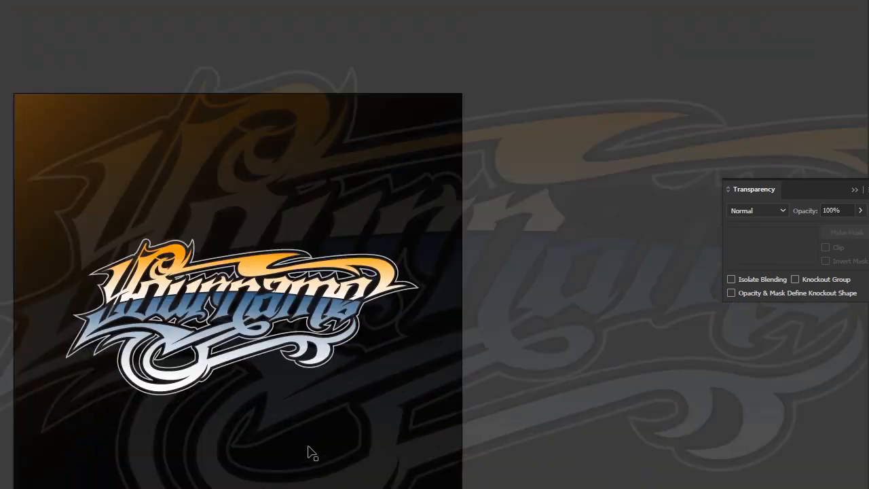
Step: Clip the faded lettering copy to the square background with a clipping mask and clear the selection
{"action": "left_click", "coordinate": [285, 203]}
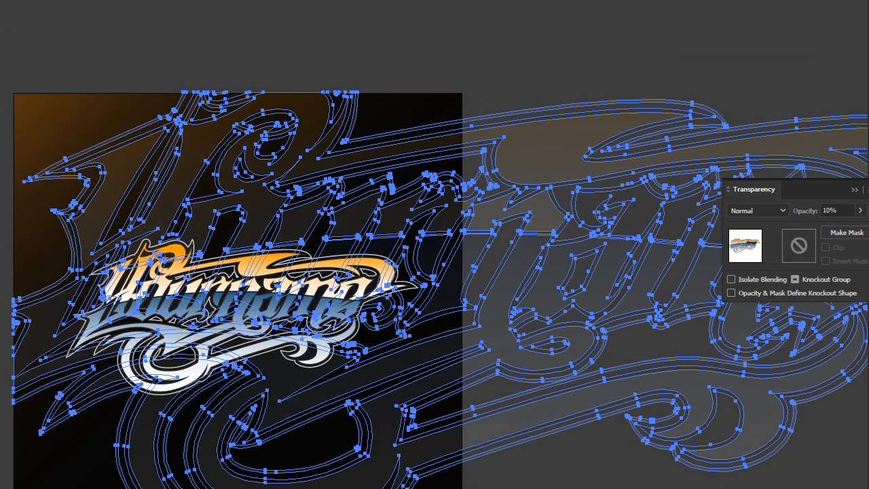
{"action": "key", "text": "ctrl+7"}
{"action": "scroll", "coordinate": [332, 387], "scroll_direction": "down", "scroll_amount": 2, "text": "alt"}
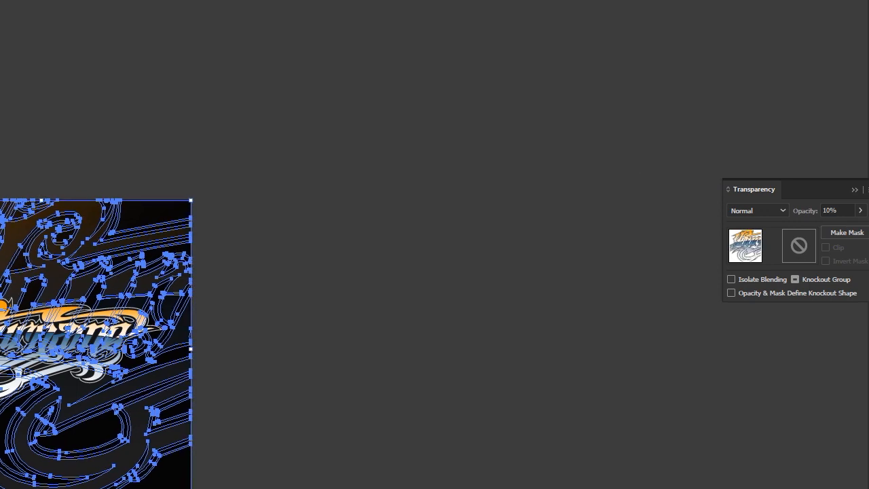
{"action": "key", "text": "ctrl+shift+a"}
{"action": "scroll", "coordinate": [651, 315], "scroll_direction": "up", "scroll_amount": 3, "text": "alt"}
{"action": "left_click_drag", "start_coordinate": [651, 315], "coordinate": [655, 318]}
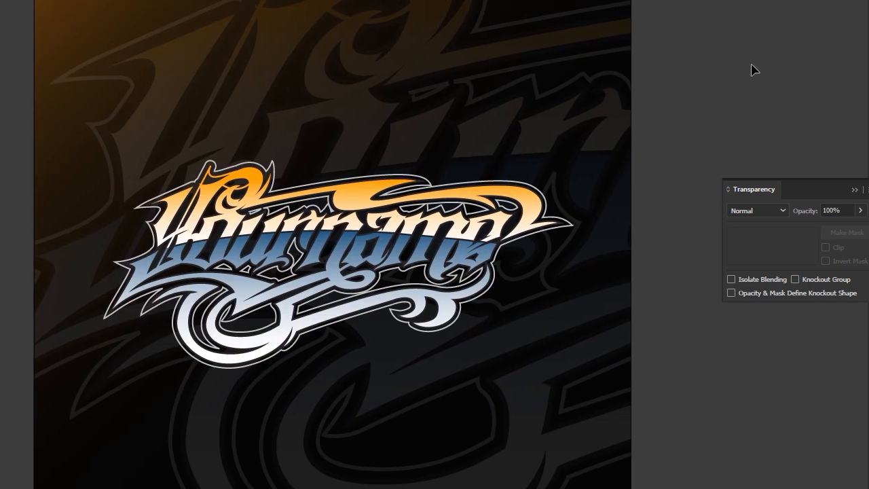